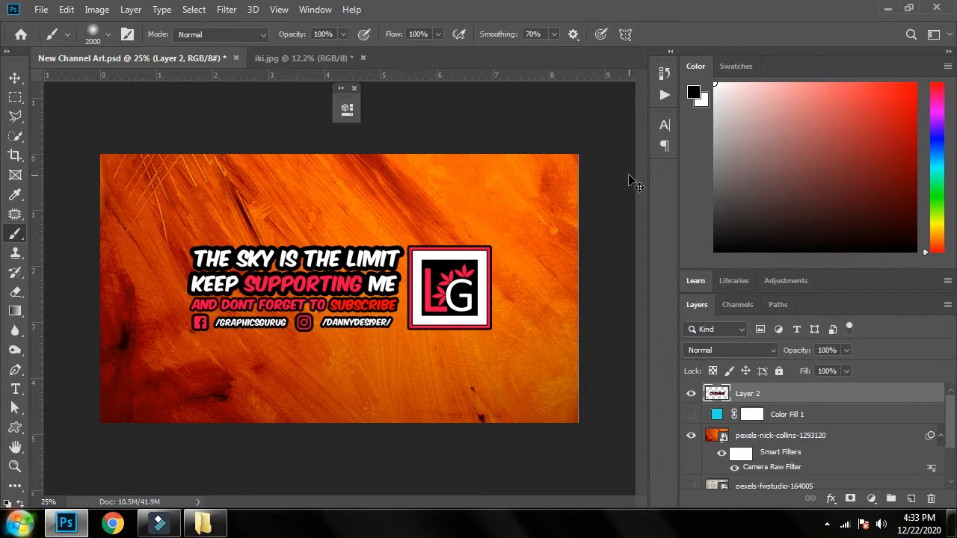
Step: Bring up the iki.jpg car photo and close the floating panel that covers it
key(v)
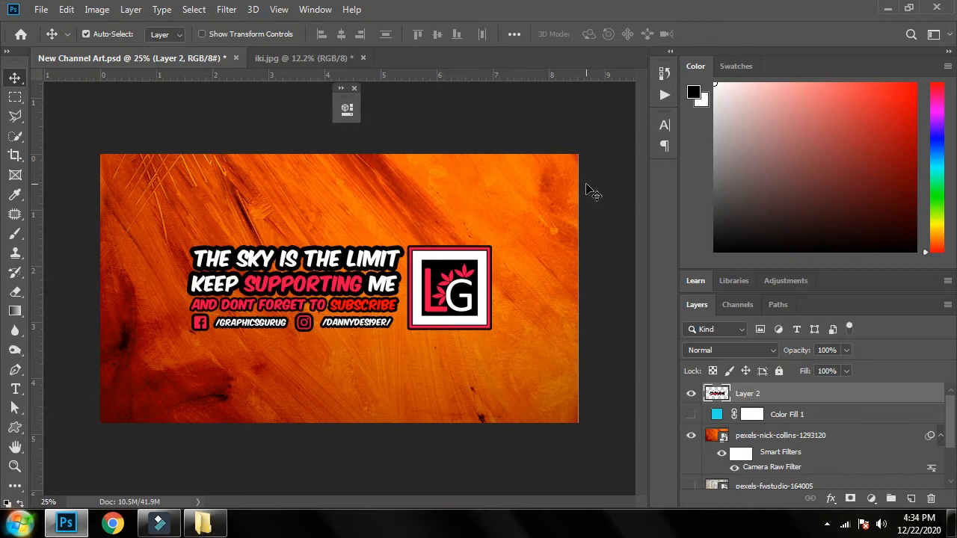
click(317, 54)
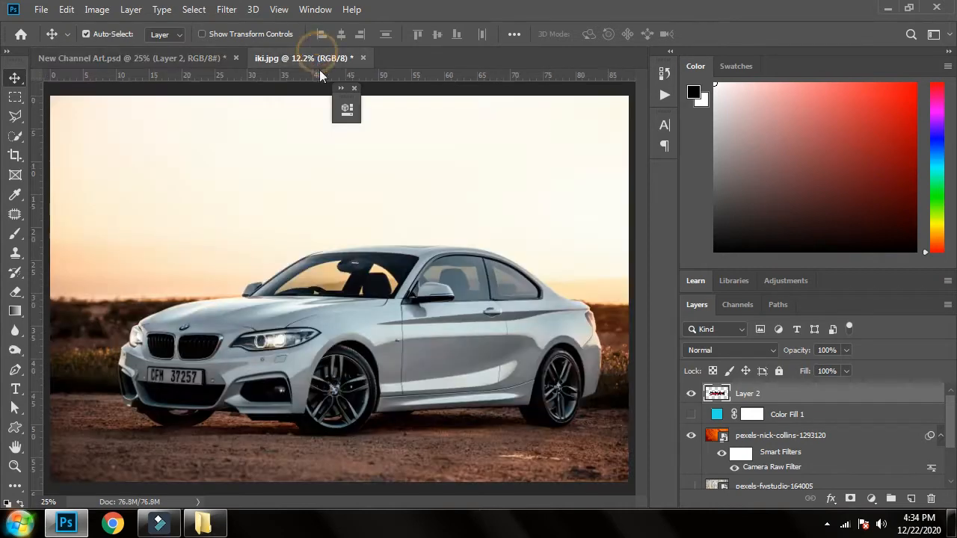
click(354, 88)
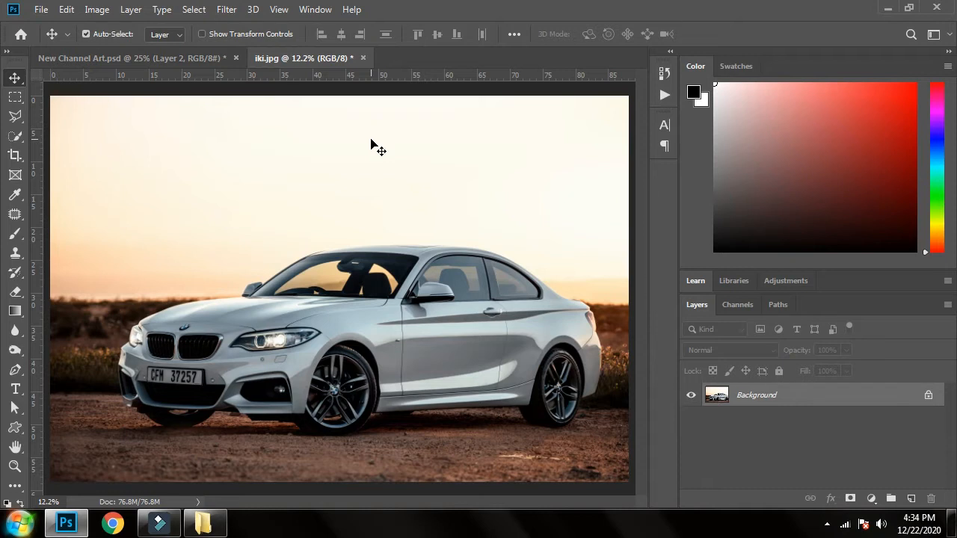
Step: Open the car photo in the Select and Mask workspace using the Quick Selection tool, with no active selection
key(ctrl)
key(ctrl)
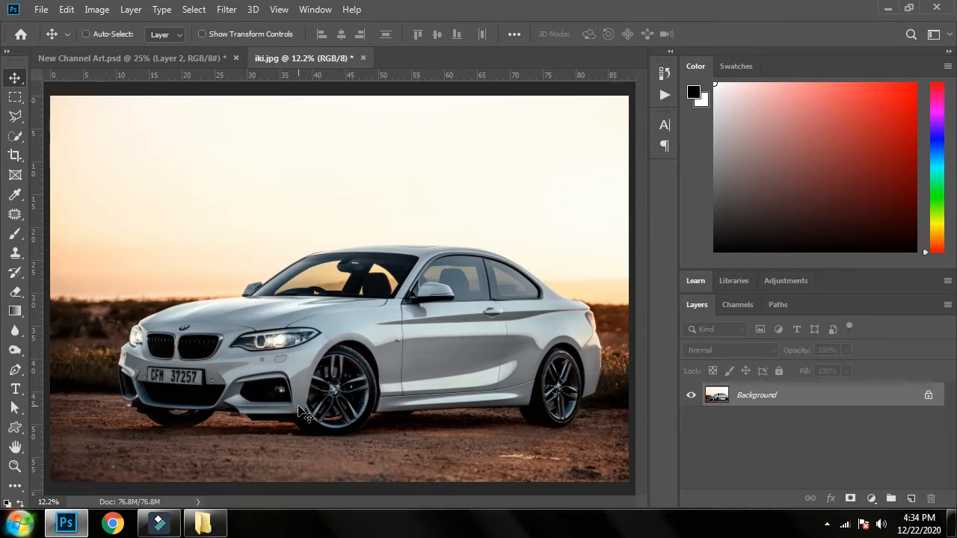
key(ctrl+plus)
key(ctrl+plus)
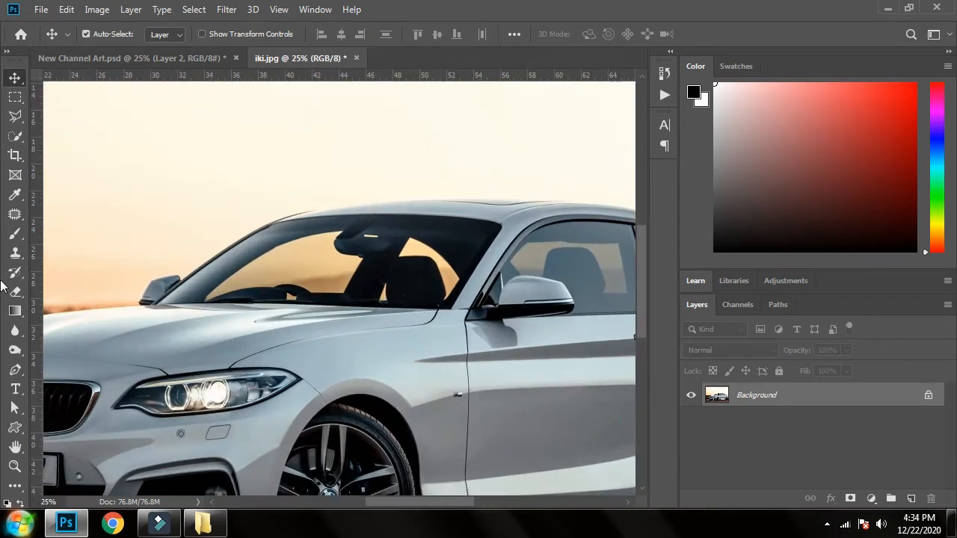
drag(145, 187, 154, 122)
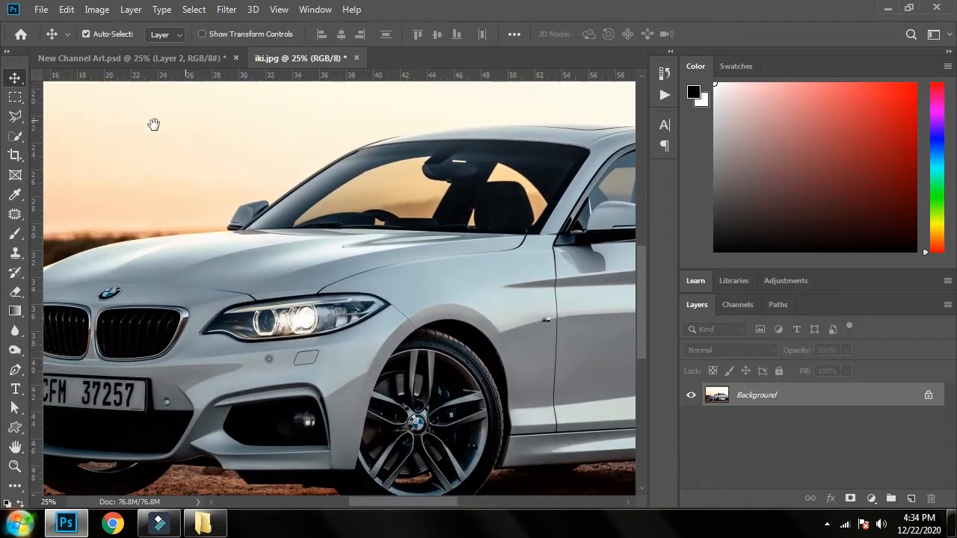
click(15, 136)
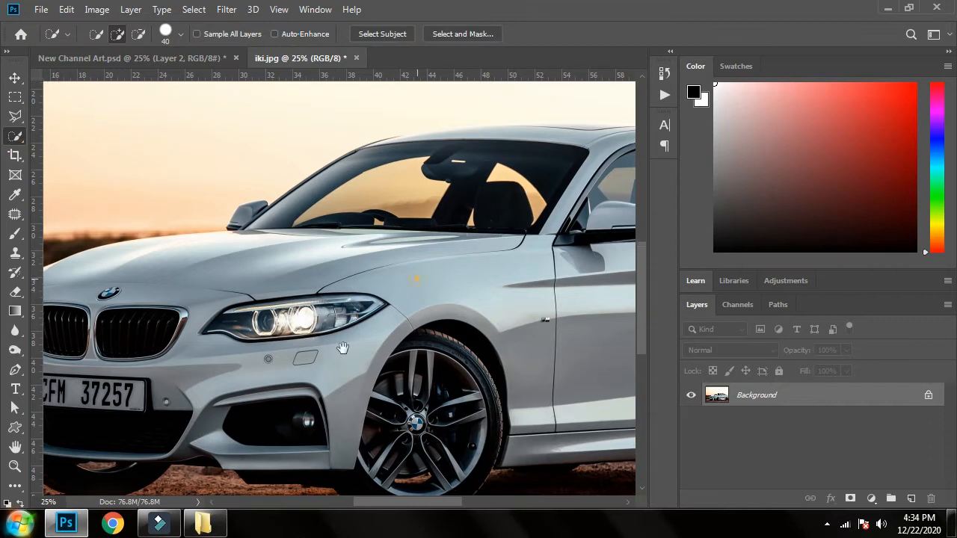
drag(530, 181, 409, 286)
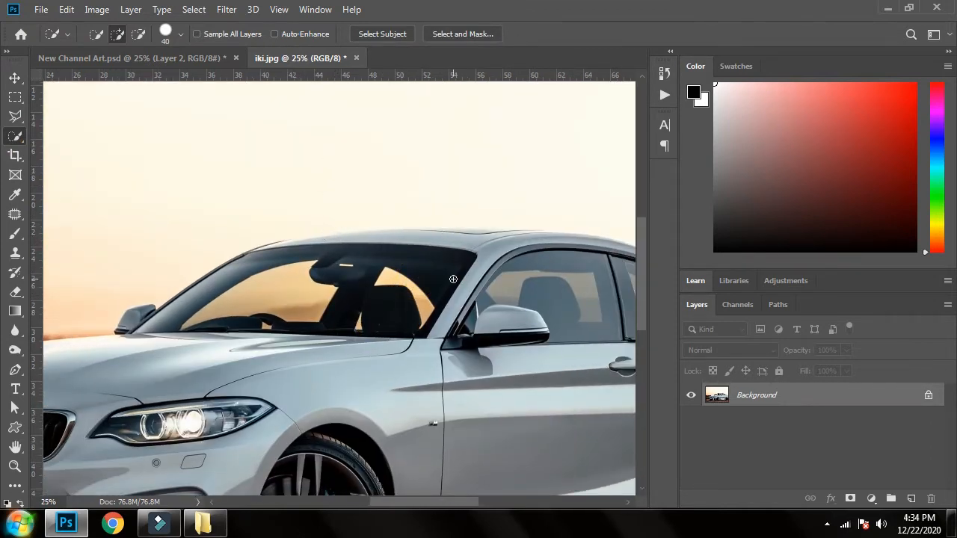
drag(427, 222, 303, 234)
key(ctrl+d)
click(464, 33)
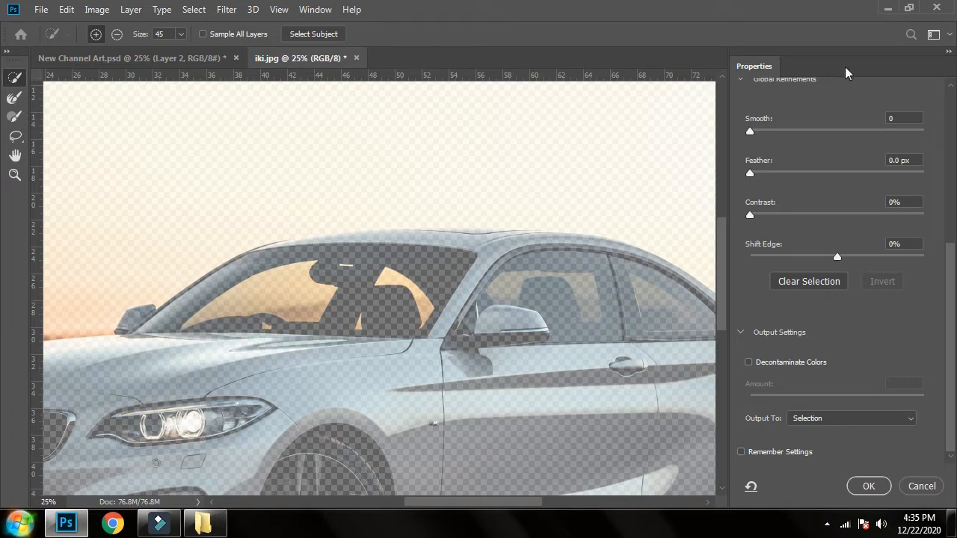
Step: Undock the Select and Mask properties and set the preview to On Black at 59% opacity
drag(848, 69, 691, 67)
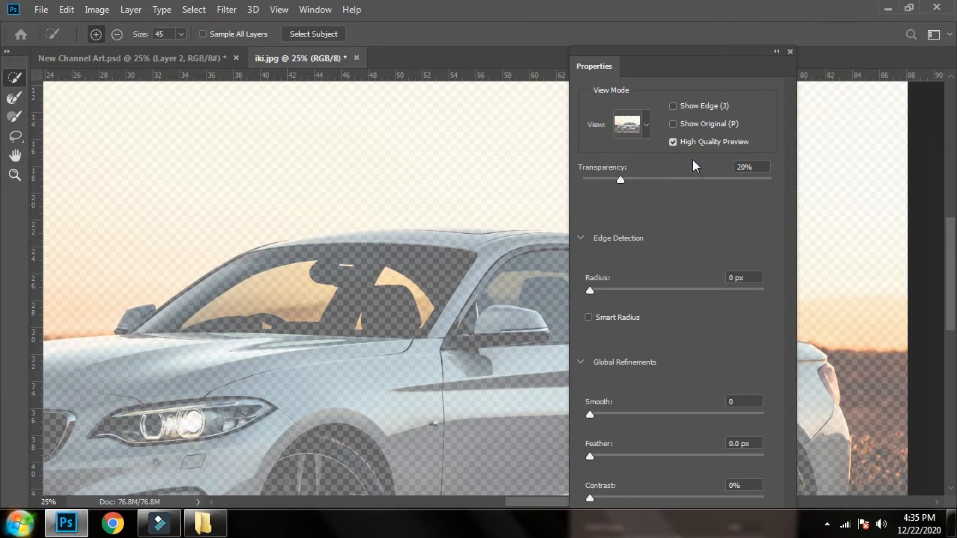
click(643, 131)
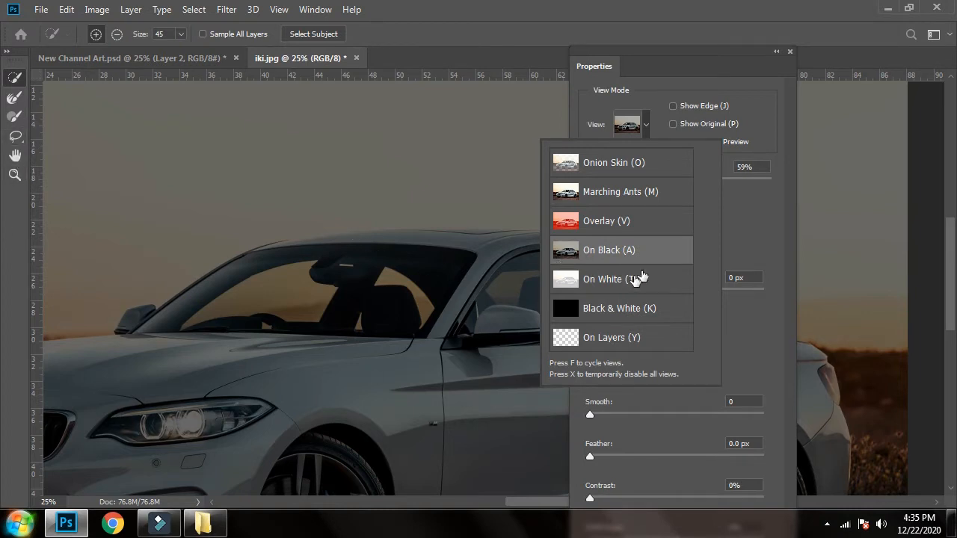
click(747, 320)
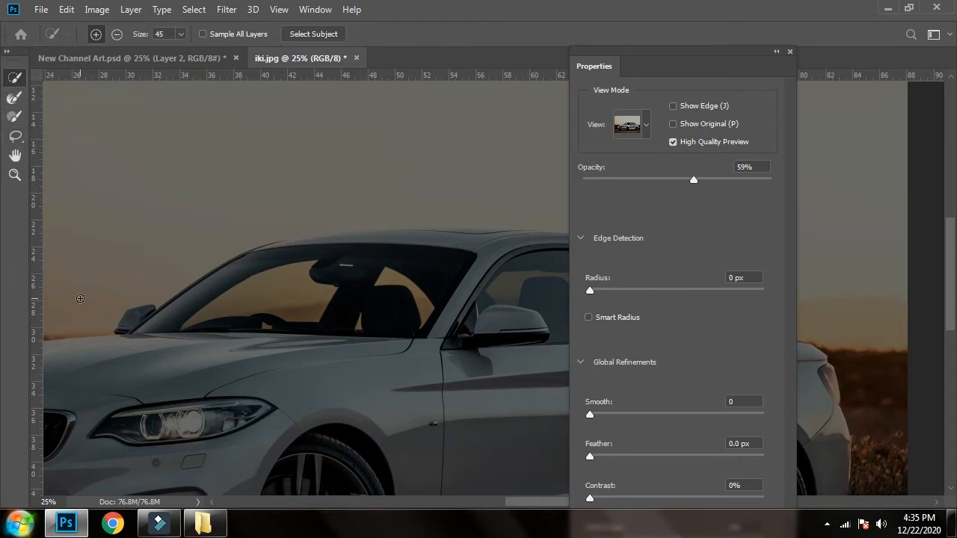
Step: Add the car's hood, doors, rear fender and side skirt to the selection with Quick Selection strokes
mouse_move(131, 364)
mouse_down()
mouse_move(323, 382)
mouse_move(311, 388)
mouse_move(263, 356)
mouse_move(303, 372)
mouse_move(274, 372)
mouse_move(327, 373)
mouse_move(457, 413)
mouse_move(549, 326)
mouse_up()
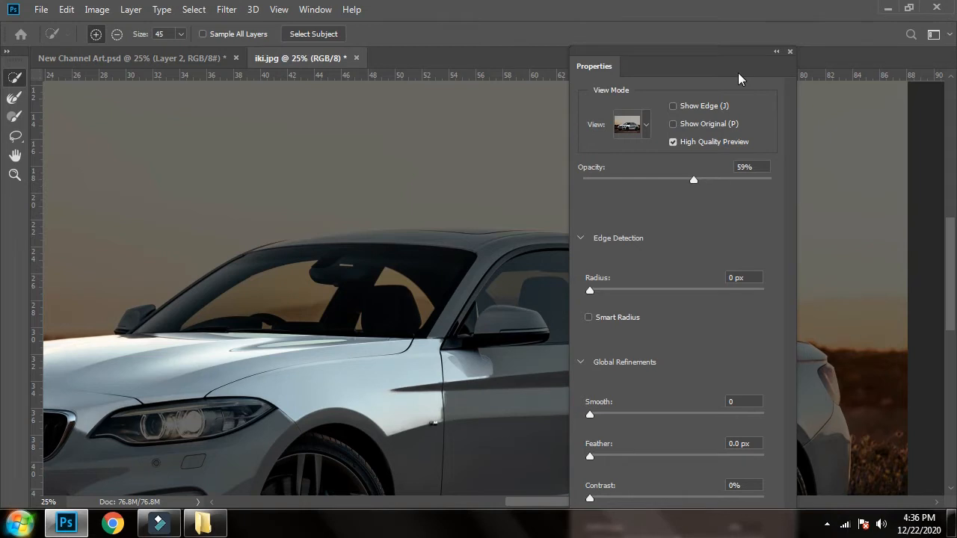
click(776, 51)
drag(590, 501, 508, 374)
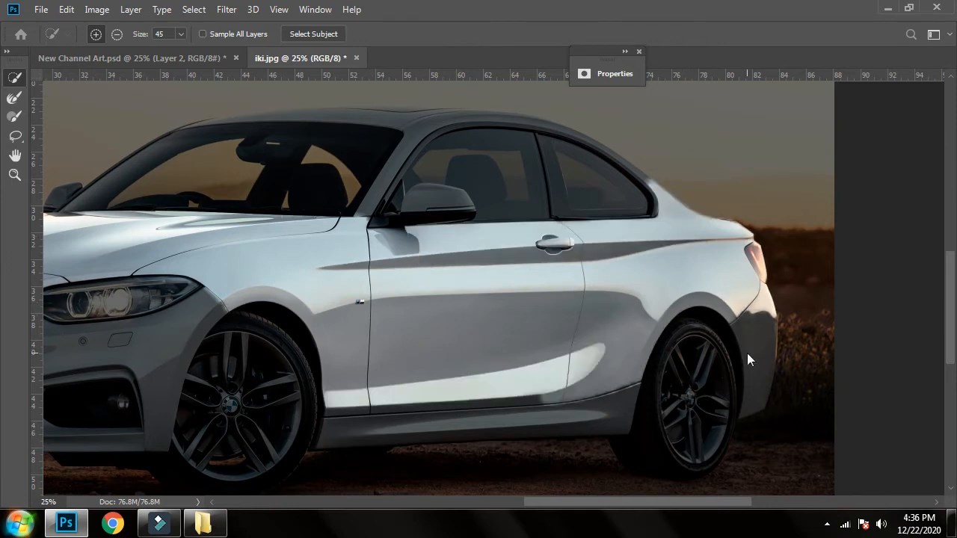
drag(594, 401, 432, 435)
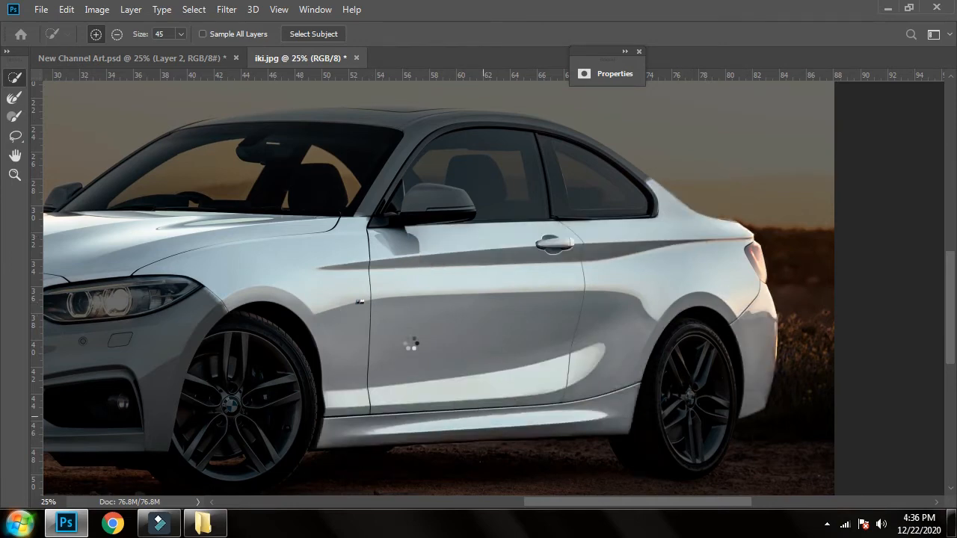
Step: Extend the selection over the car's front bumper and the painted area around the grille
scroll(251, 310, left, 5)
mouse_move(343, 431)
mouse_down()
mouse_move(248, 419)
mouse_move(220, 360)
mouse_up()
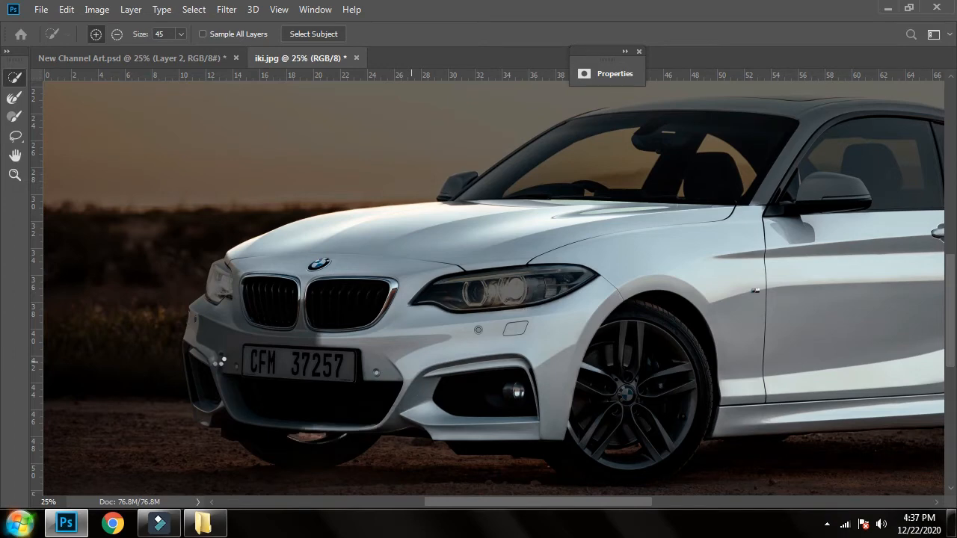
alt+click(305, 435)
Step: Add the car's roof and roof pillars to the selection
drag(464, 232, 413, 330)
drag(675, 201, 703, 200)
drag(761, 216, 510, 216)
mouse_move(523, 202)
mouse_down()
mouse_move(578, 198)
mouse_move(665, 214)
mouse_up()
mouse_move(354, 202)
mouse_down()
mouse_move(296, 204)
mouse_move(320, 221)
mouse_up()
alt+click(321, 203)
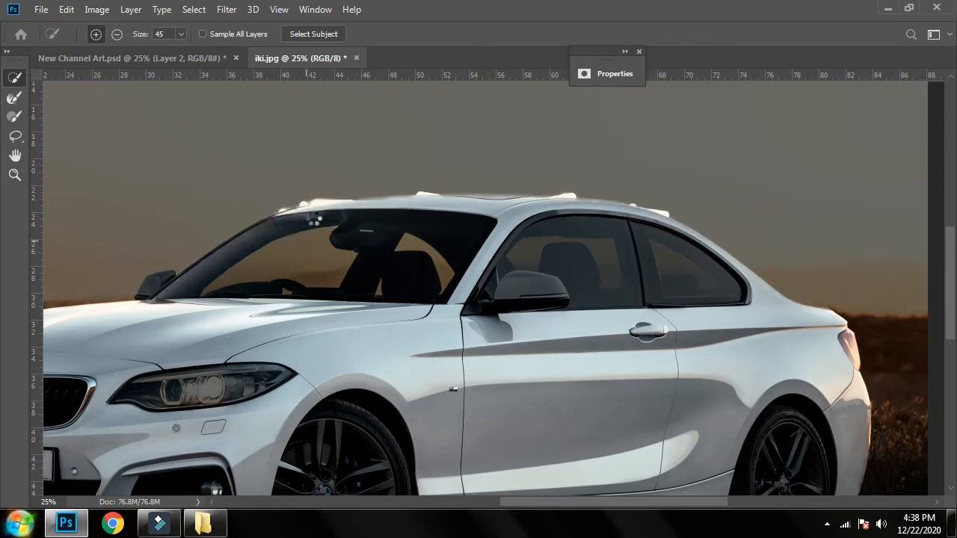
Step: Subtract the bits of sky spilling over along the car's roof edge from the selection
drag(306, 373, 391, 359)
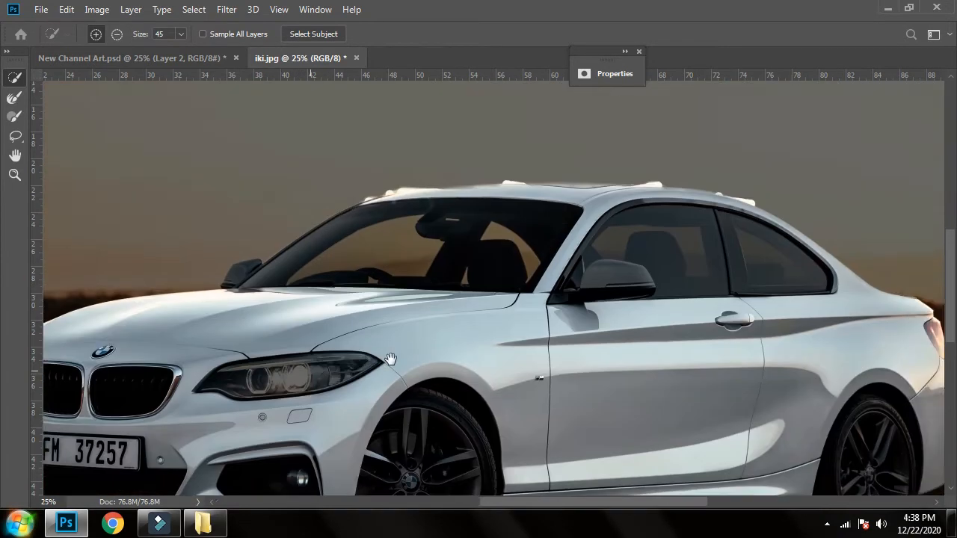
drag(82, 358, 406, 336)
alt+click(327, 341)
alt+click(322, 358)
drag(514, 299, 350, 301)
drag(785, 216, 402, 180)
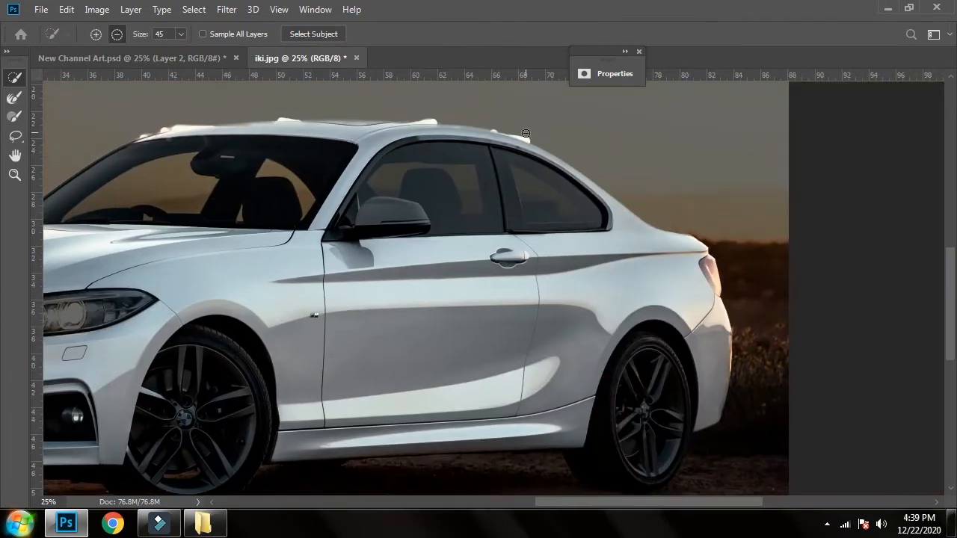
alt+click(514, 139)
drag(513, 151, 565, 188)
alt+click(486, 154)
mouse_move(455, 150)
mouse_down()
mouse_move(484, 148)
mouse_move(466, 180)
mouse_move(497, 153)
mouse_move(450, 151)
mouse_up()
drag(359, 173, 460, 179)
alt+drag(349, 161, 282, 175)
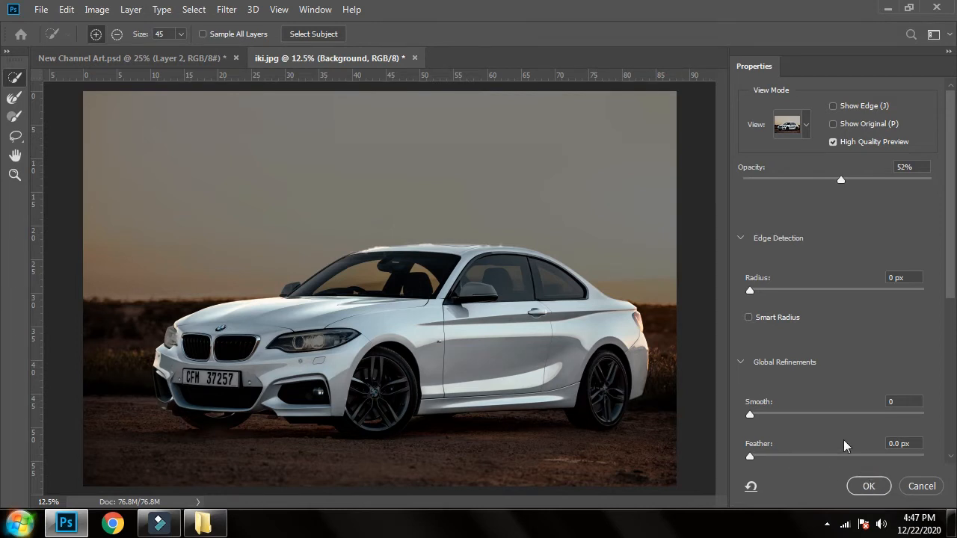
Step: Keep the output as Selection and apply the refined selection of the car body
scroll(842, 441, down, 2)
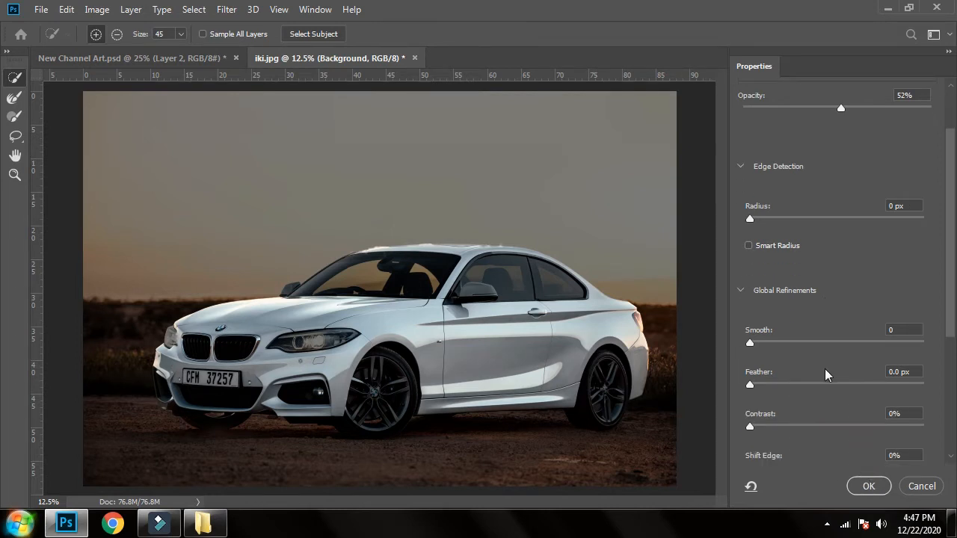
scroll(826, 369, down, 6)
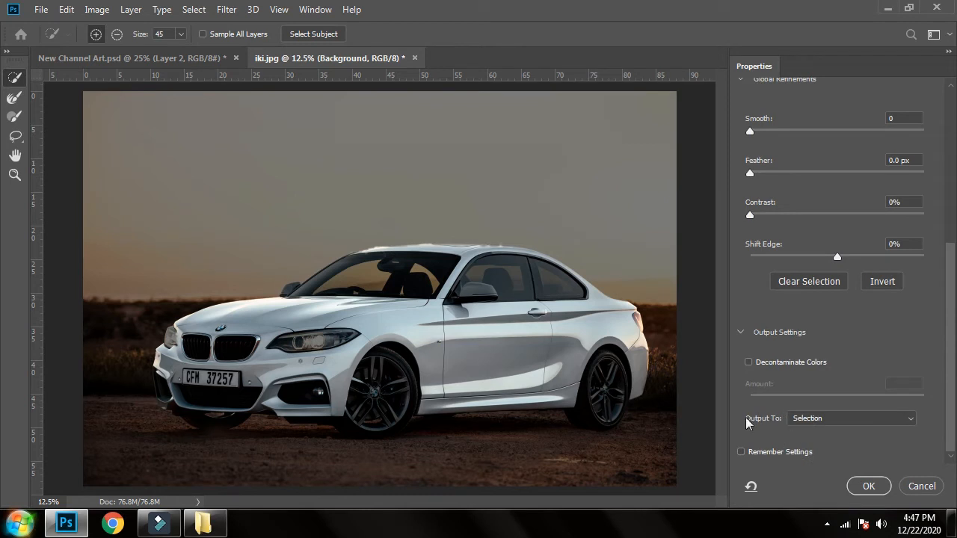
click(822, 418)
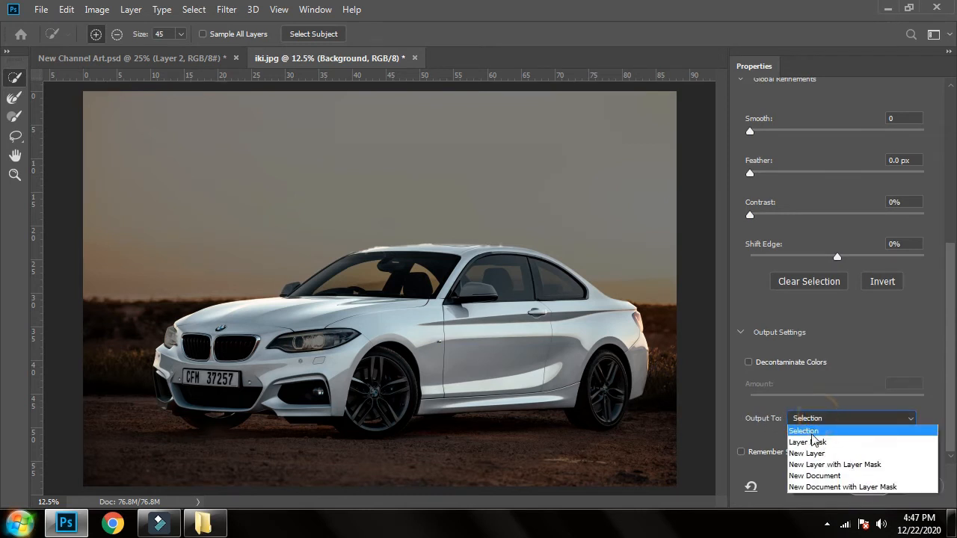
click(750, 421)
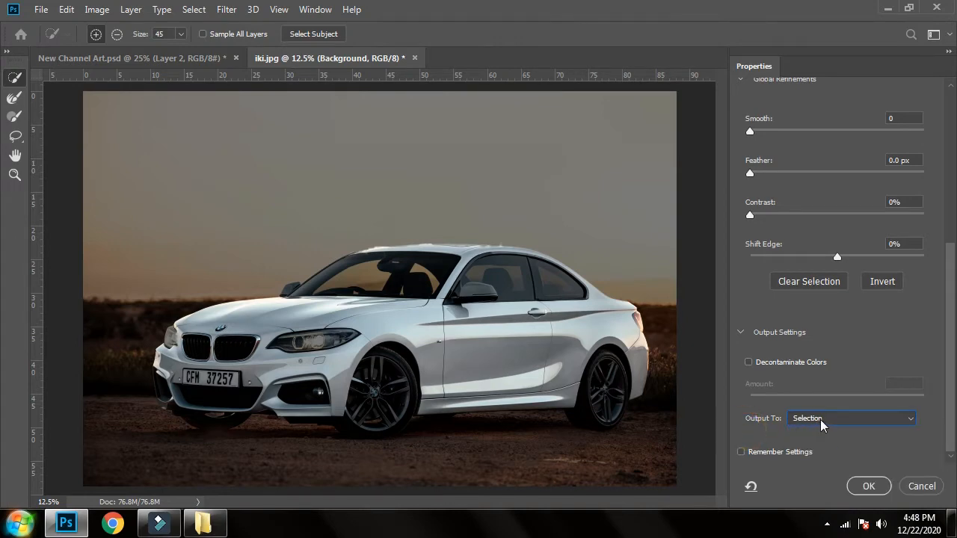
click(869, 486)
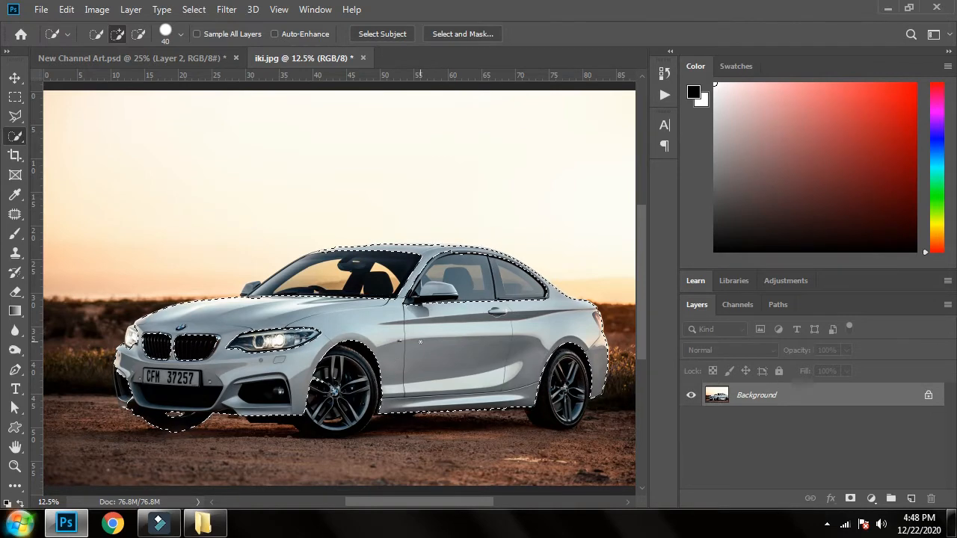
Step: Unlock the Background layer and add a Curves adjustment layer masked to the selected car body
click(928, 396)
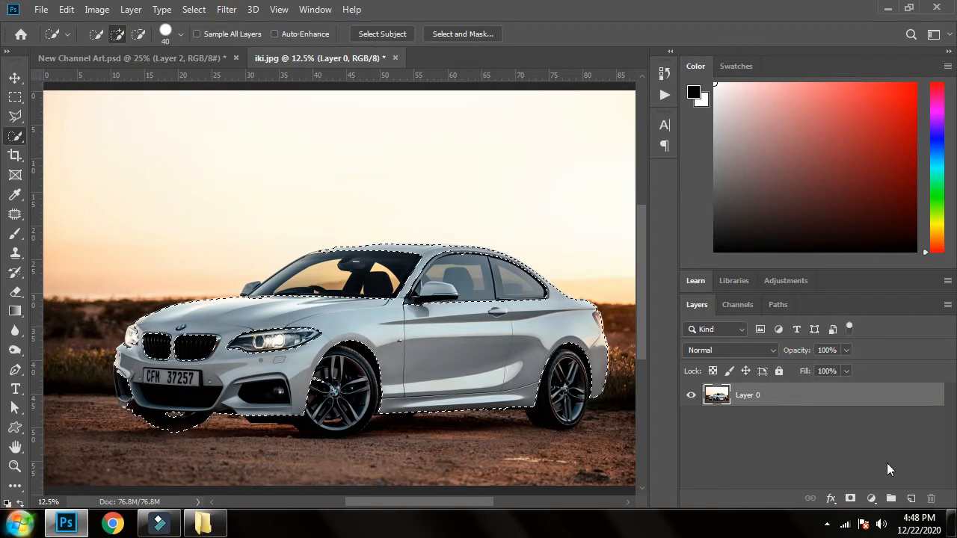
click(871, 499)
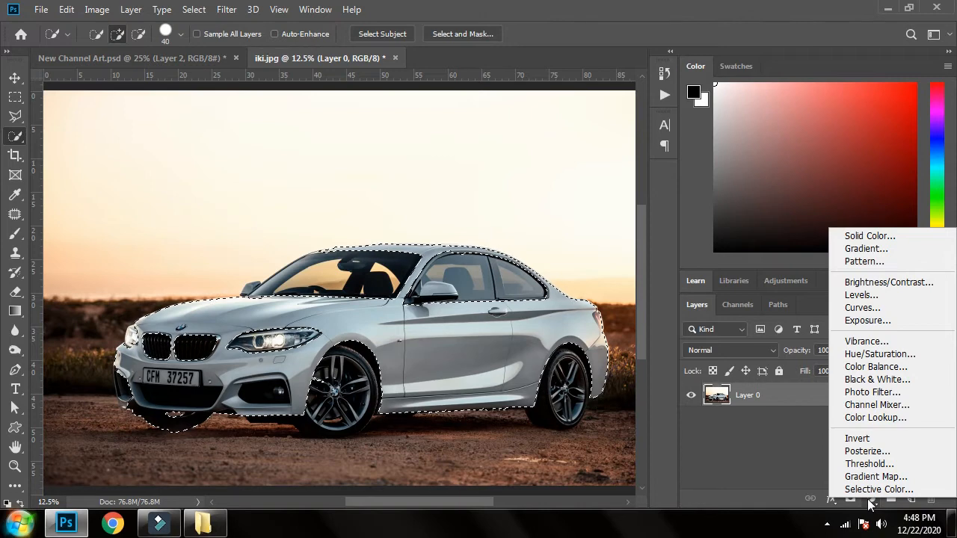
click(898, 307)
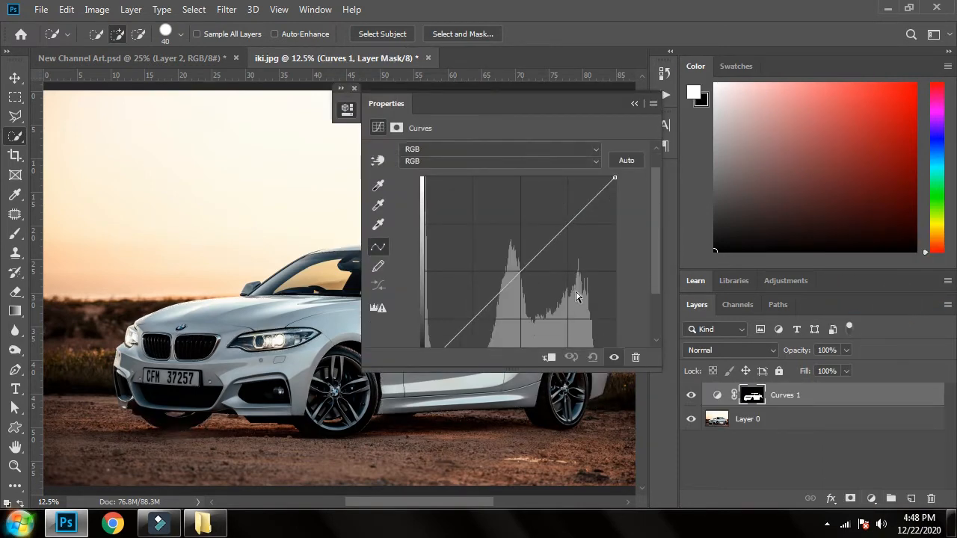
Step: Move the Curves properties clear of the car and darken the body by setting the black point's input to 160
scroll(575, 296, down, 3)
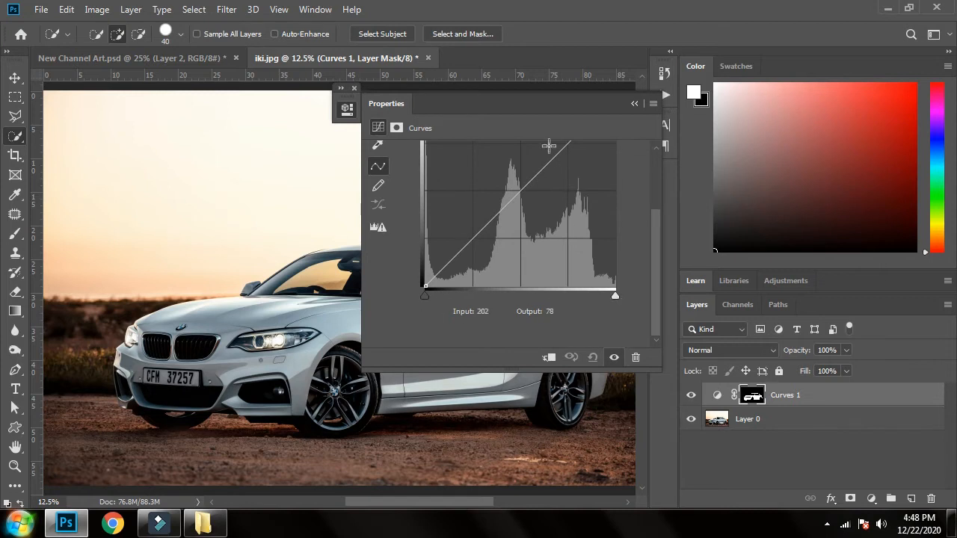
drag(580, 107, 769, 188)
scroll(753, 331, up, 2)
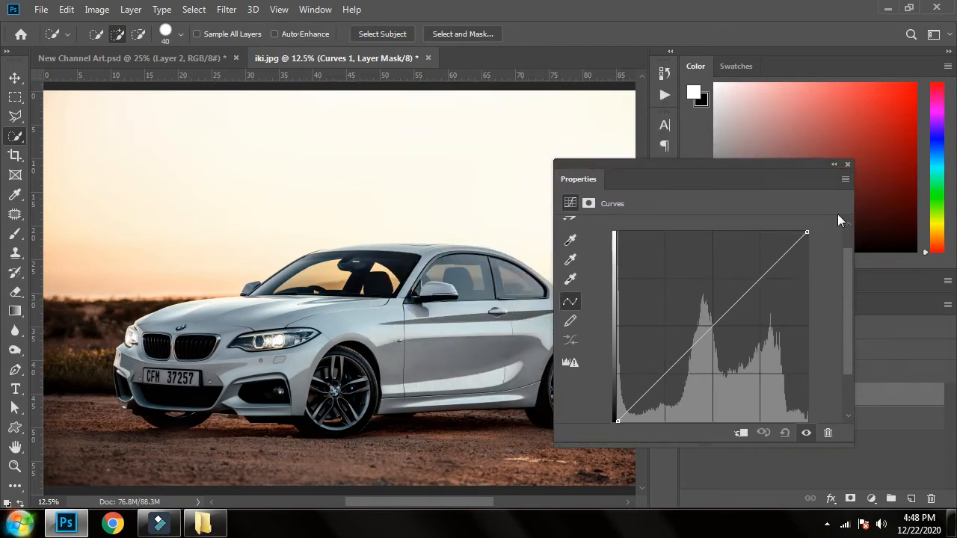
scroll(757, 319, down, 1)
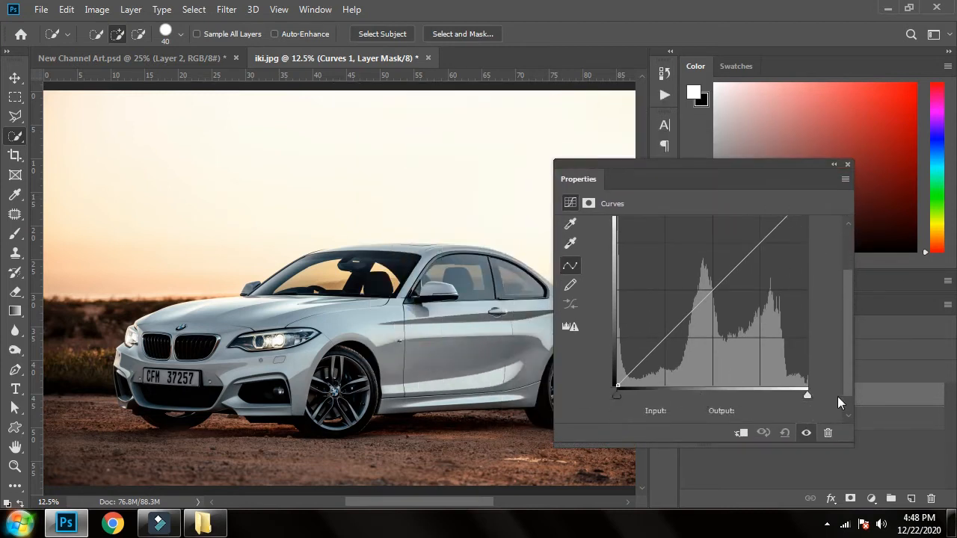
mouse_move(807, 393)
mouse_down()
mouse_move(665, 389)
mouse_move(824, 388)
mouse_up()
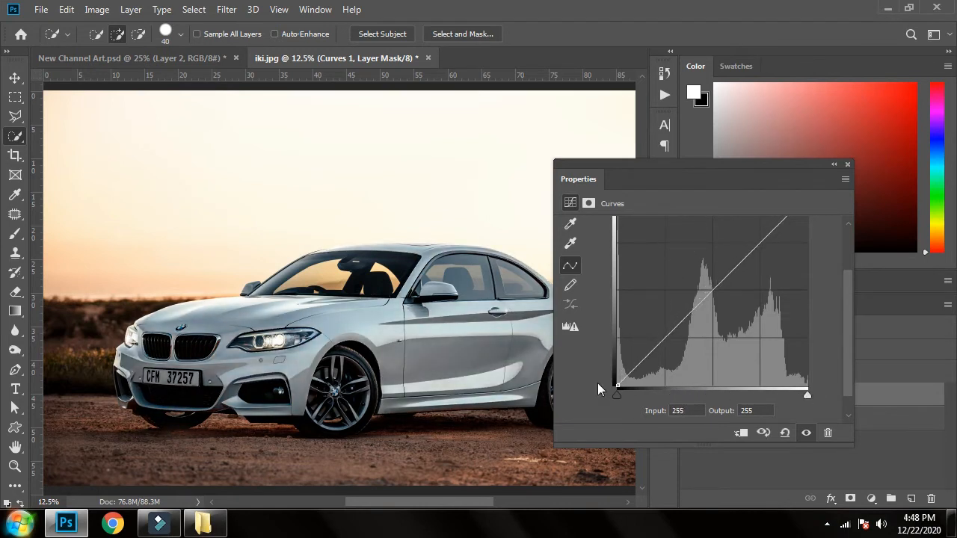
click(617, 397)
drag(616, 396, 731, 386)
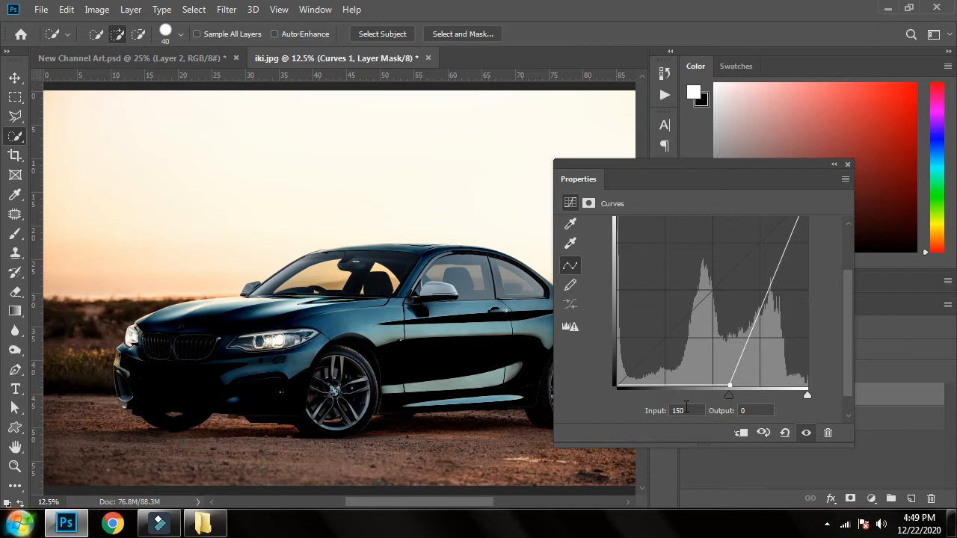
mouse_move(730, 392)
mouse_down()
mouse_move(723, 397)
mouse_move(738, 396)
mouse_up()
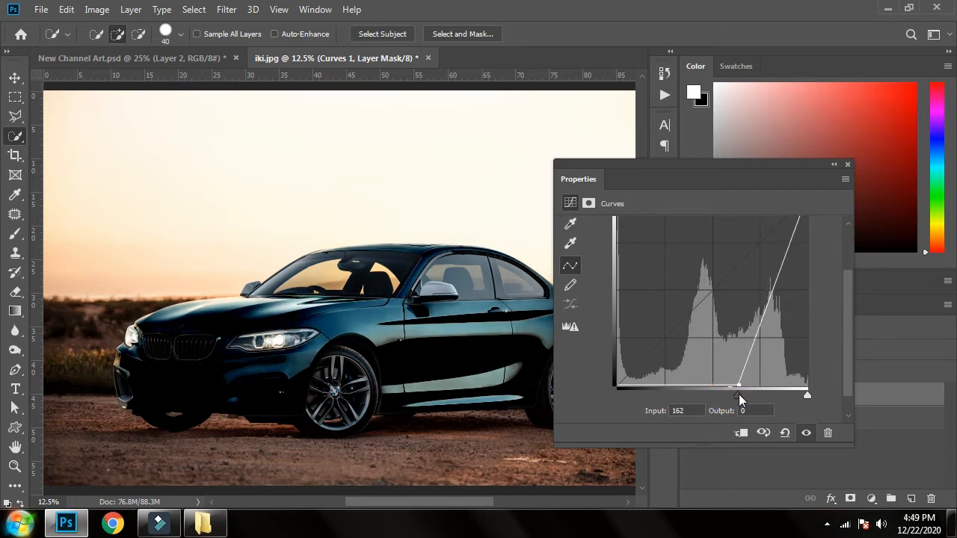
double_click(681, 410)
text(160)
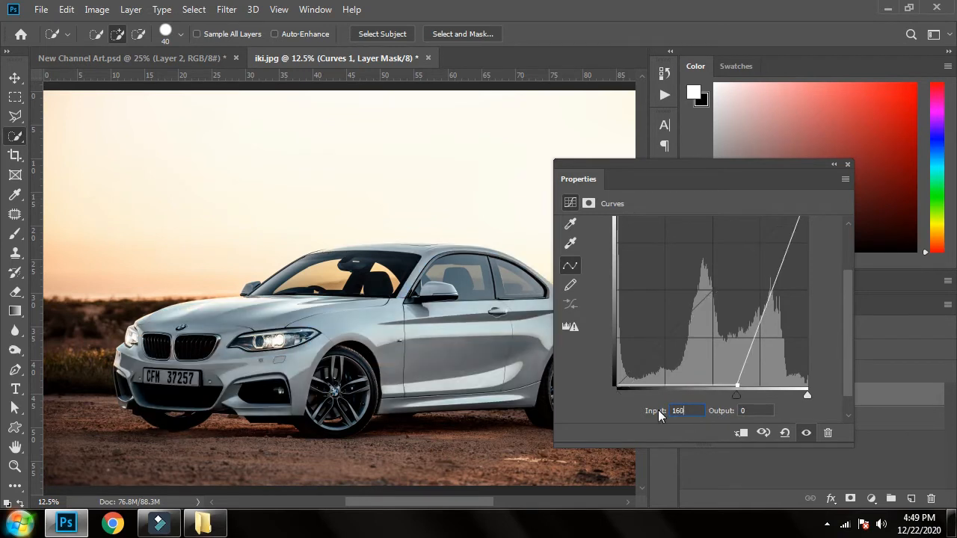
Step: Lower the white point output of the RGB curve slightly, deselect the layer, and collapse the Curves properties
scroll(751, 353, up, 2)
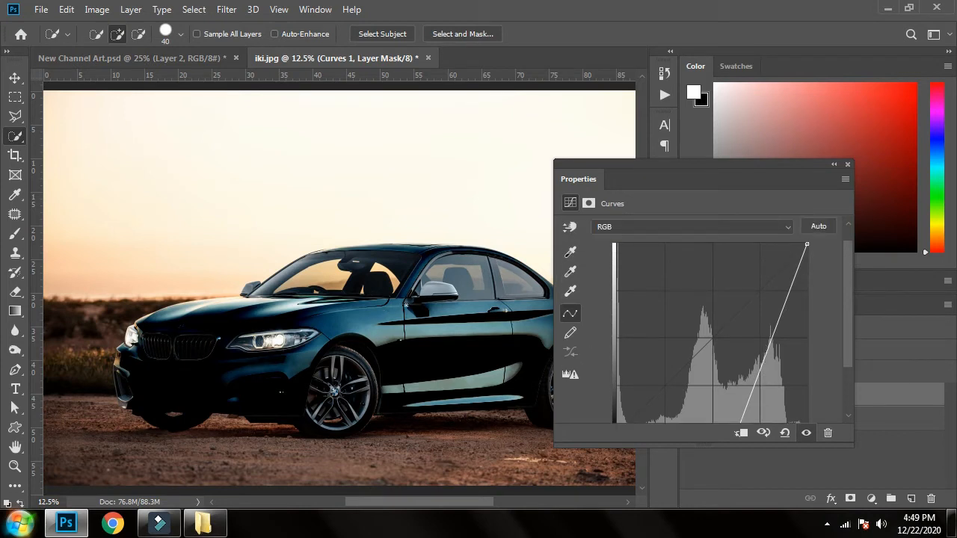
click(807, 244)
mouse_move(807, 244)
mouse_down()
mouse_move(818, 395)
mouse_move(815, 240)
mouse_up()
drag(808, 242, 815, 279)
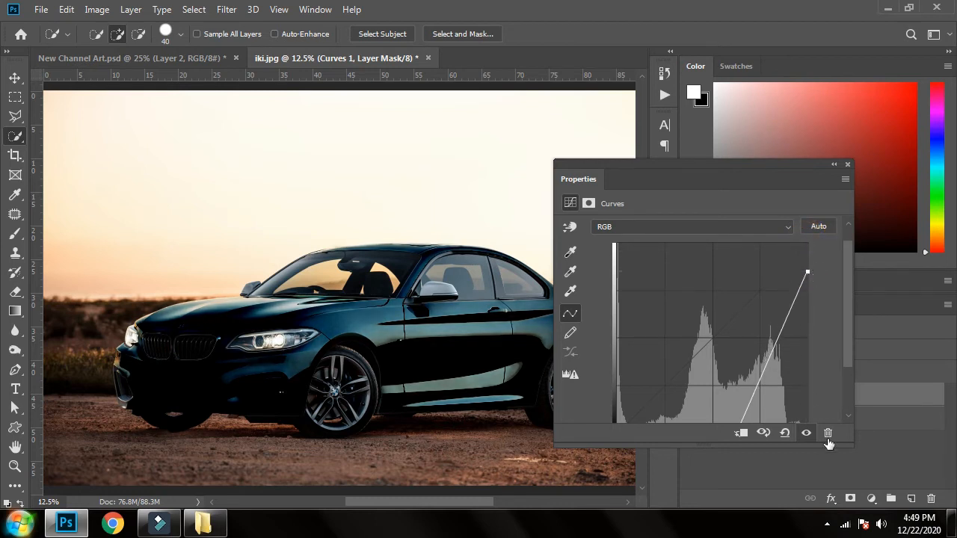
click(849, 479)
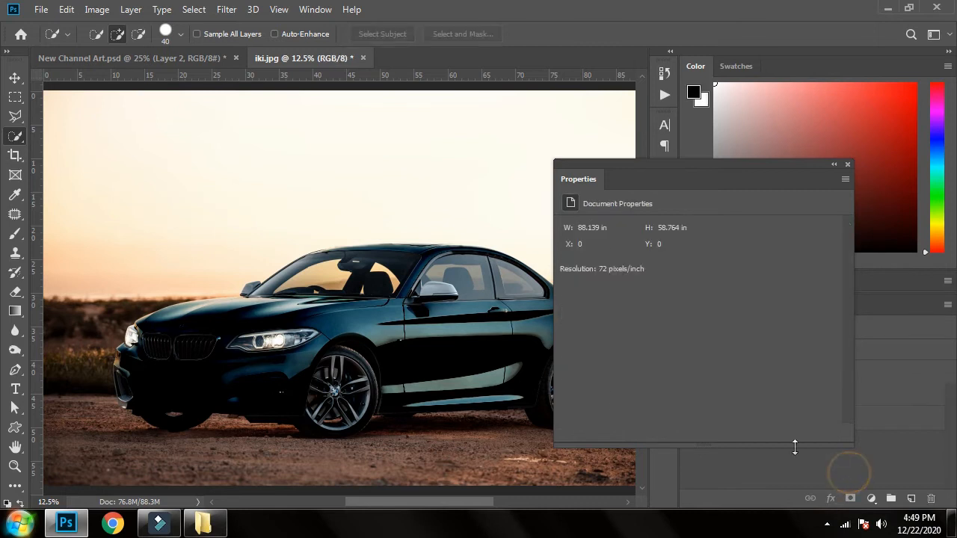
click(835, 165)
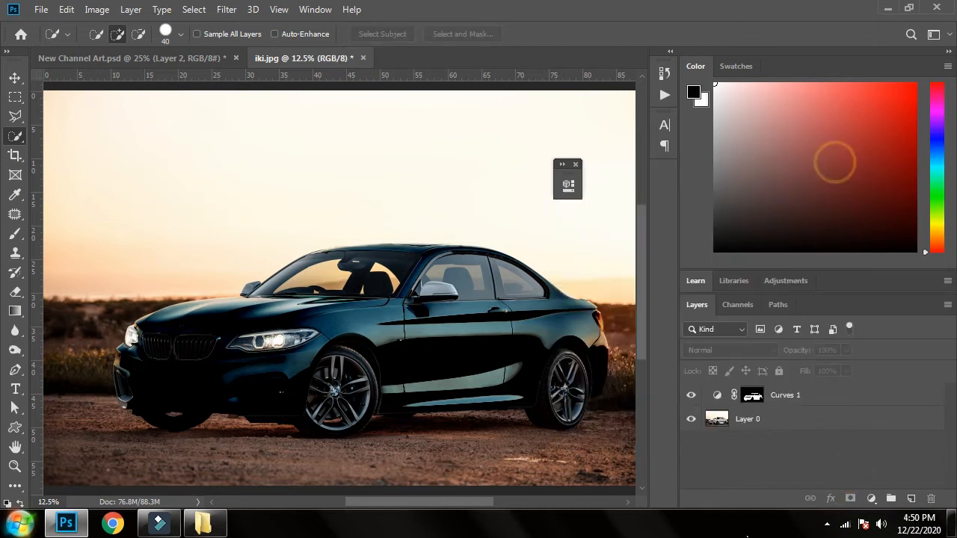
Step: Put the Curves 1 layer into a new group, keeping the default group name and Pass Through mode
click(796, 399)
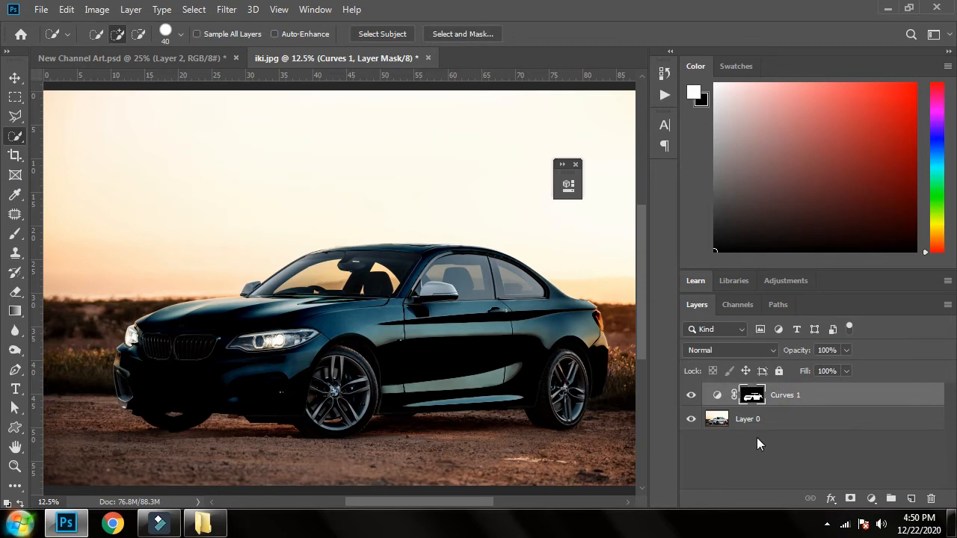
right_click(811, 403)
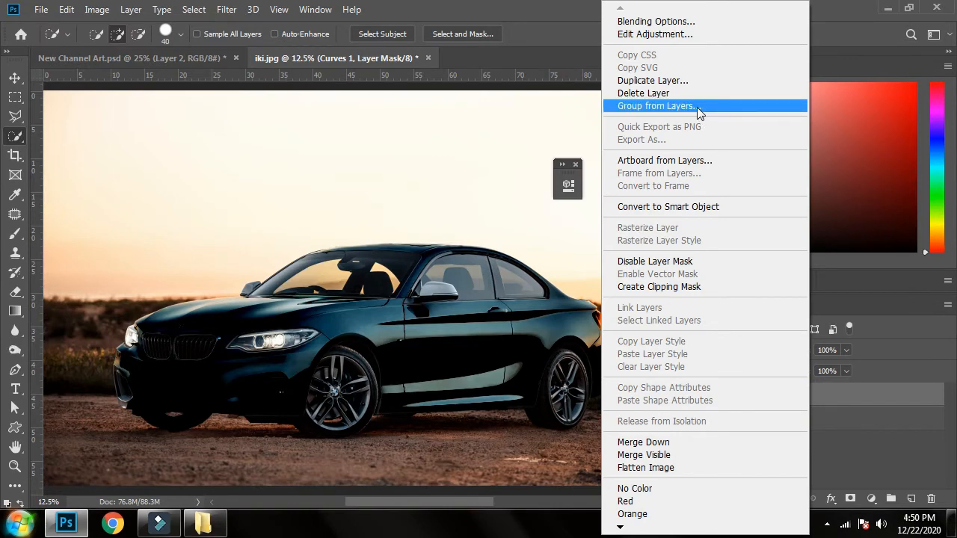
click(655, 106)
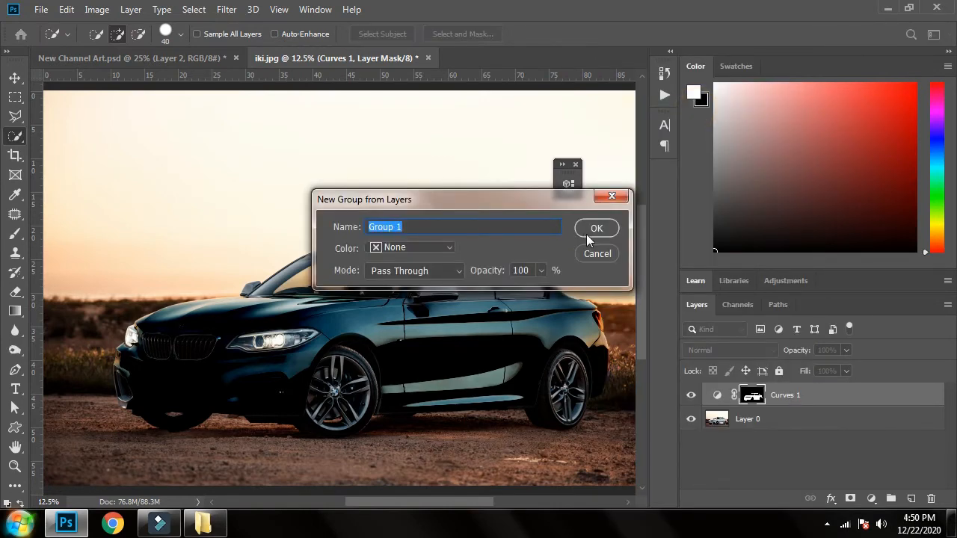
click(586, 234)
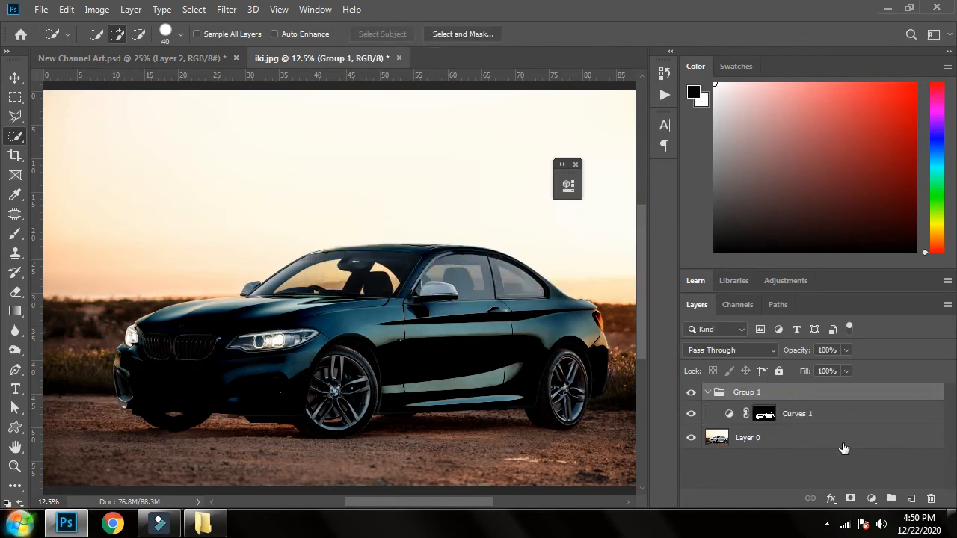
Step: Move the car mask from the Curves layer to Group 1 and toggle the group's visibility to compare before and after
click(765, 415)
drag(767, 416, 777, 387)
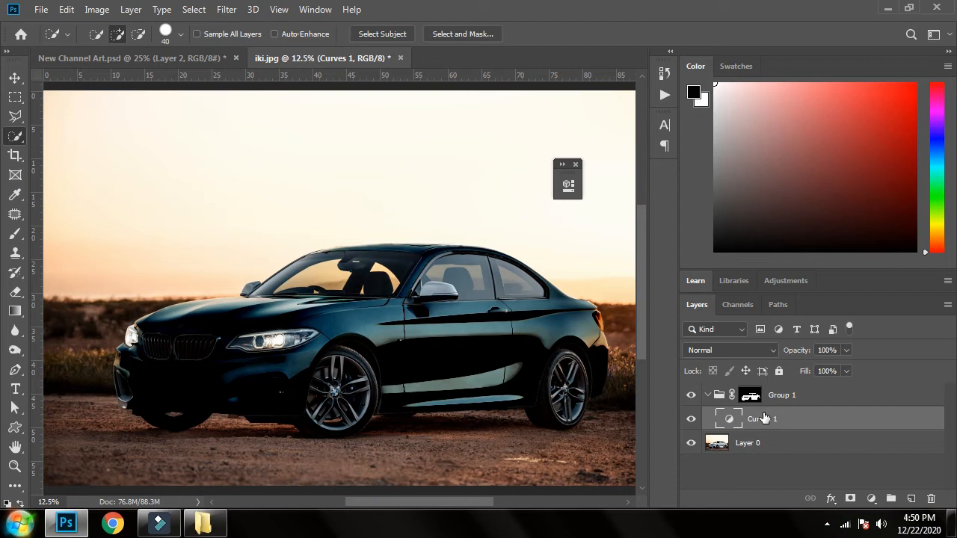
click(749, 396)
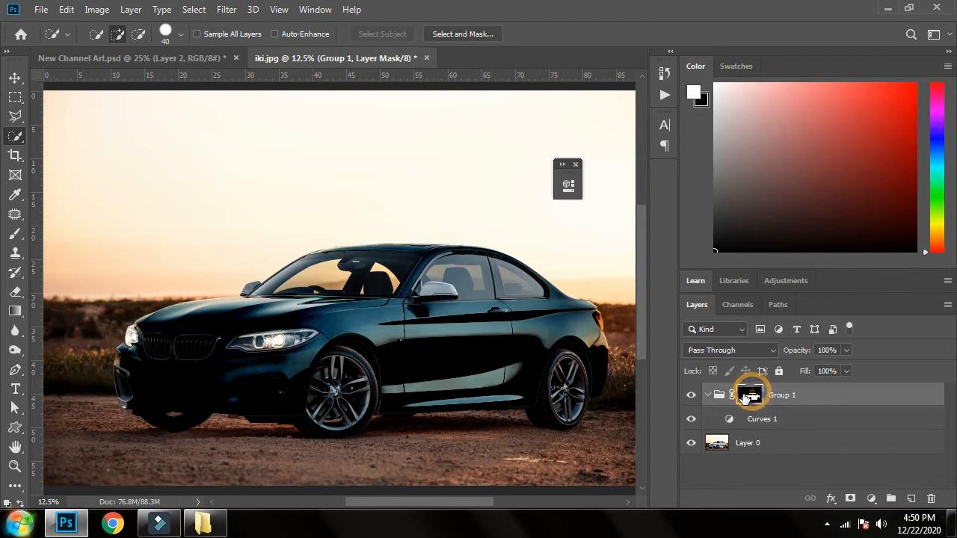
click(691, 397)
click(692, 397)
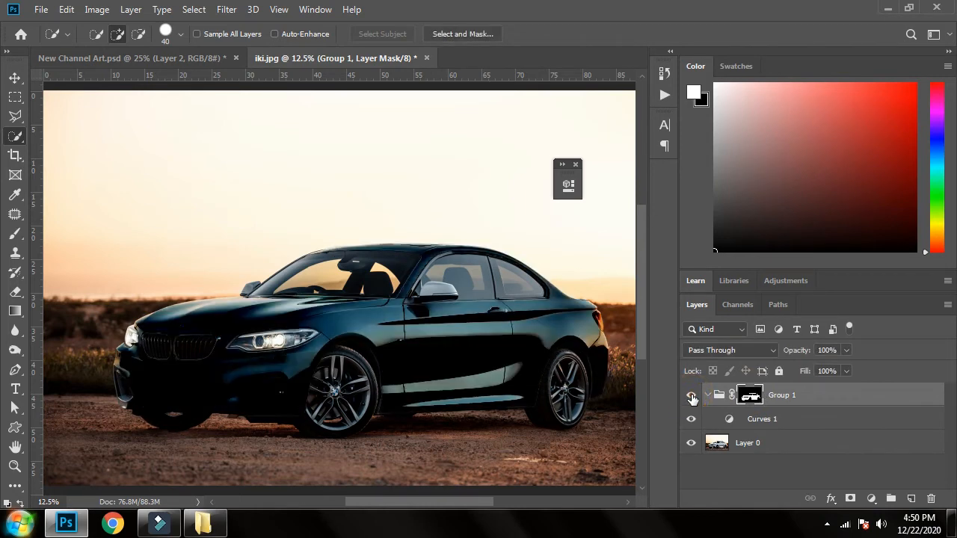
click(691, 397)
click(691, 397)
Step: Add a Brightness/Contrast adjustment above Curves 1 inside the group, move its properties off the car, and lower the brightness
click(780, 421)
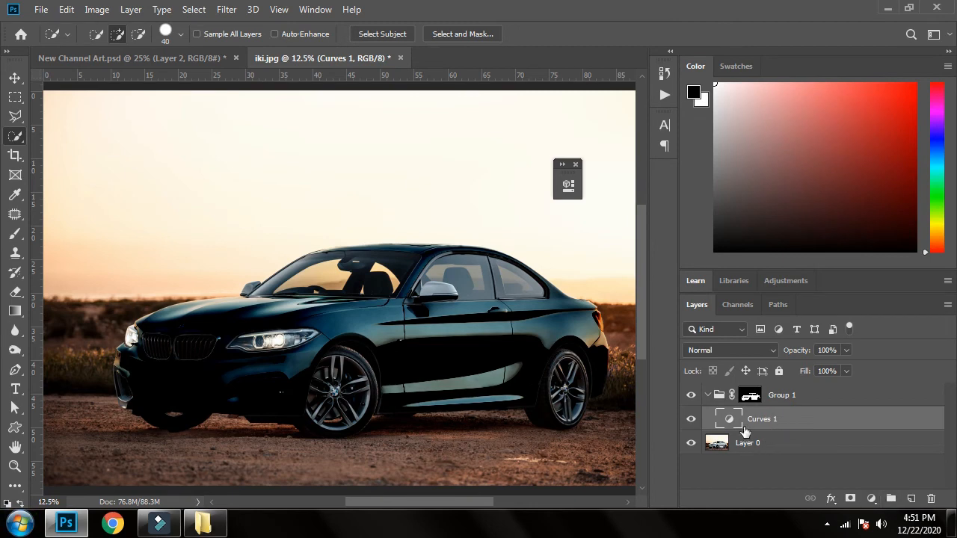
click(871, 498)
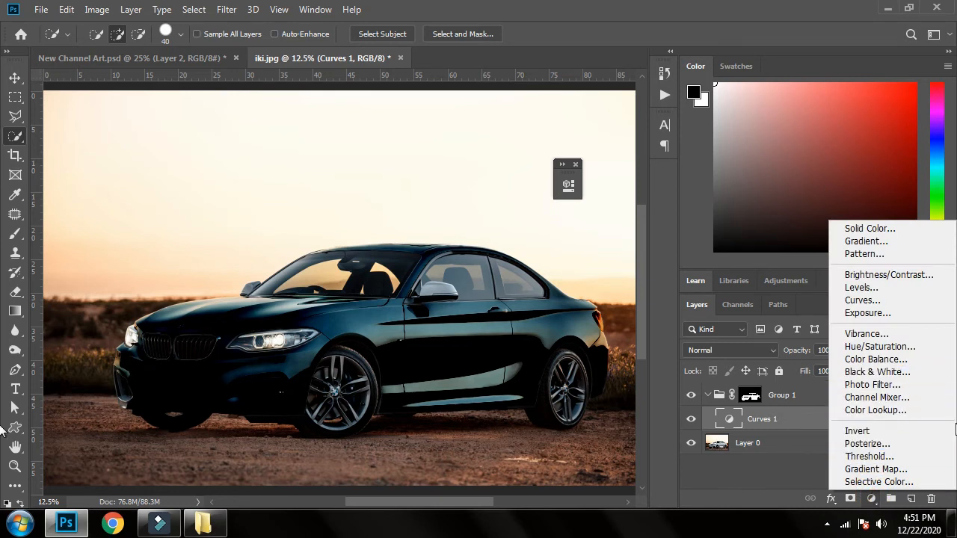
click(918, 275)
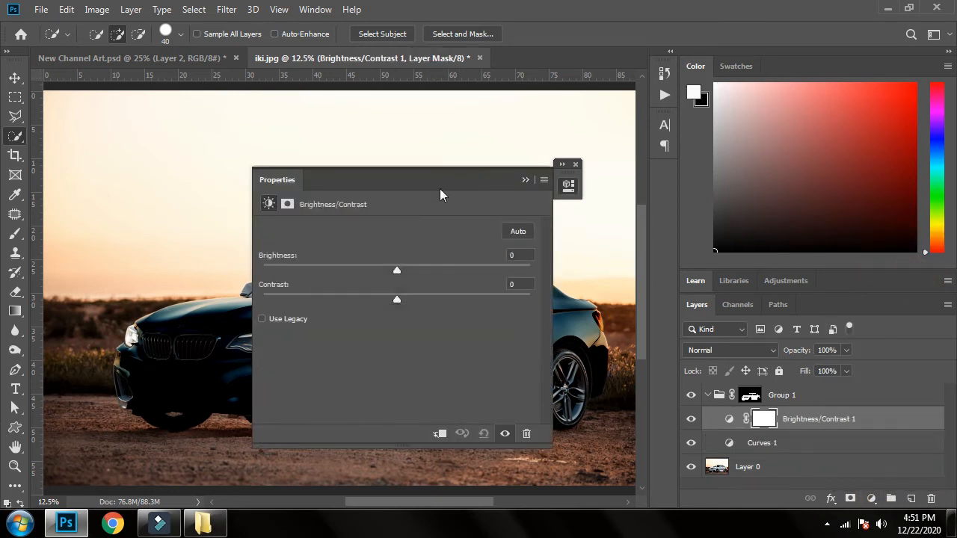
drag(434, 181, 779, 170)
drag(740, 255, 705, 261)
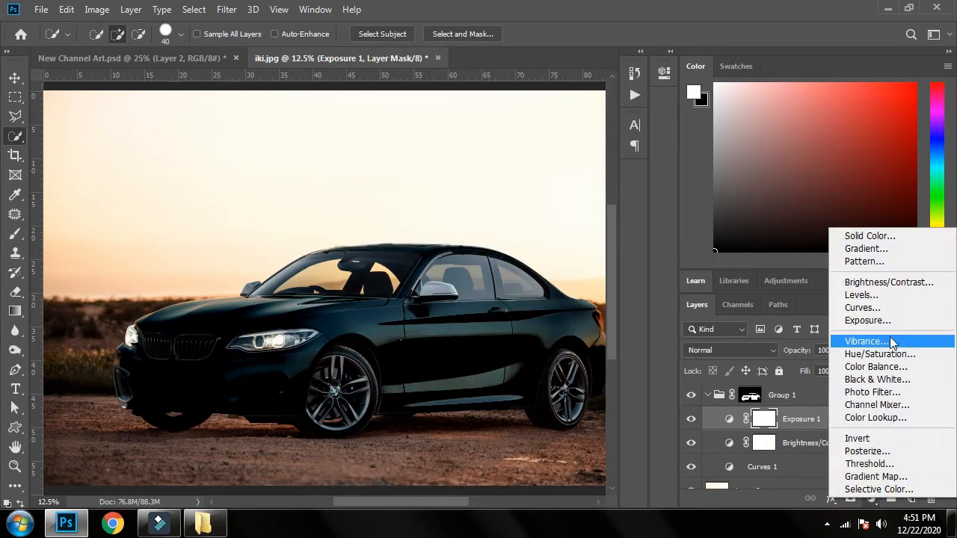
Step: Add a Vibrance adjustment inside the group with vibrance -67 and saturation -9, and collapse its properties
click(865, 339)
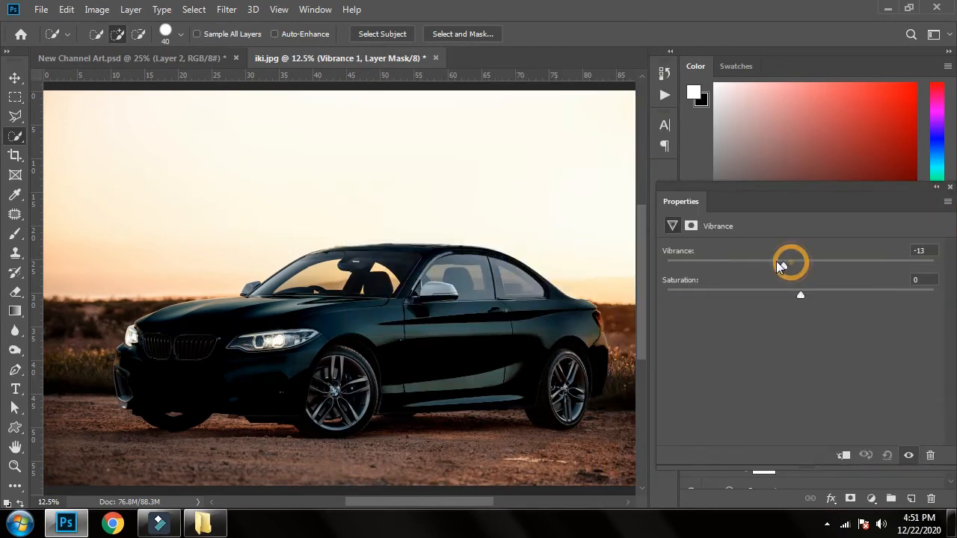
drag(790, 261, 711, 262)
drag(802, 293, 788, 294)
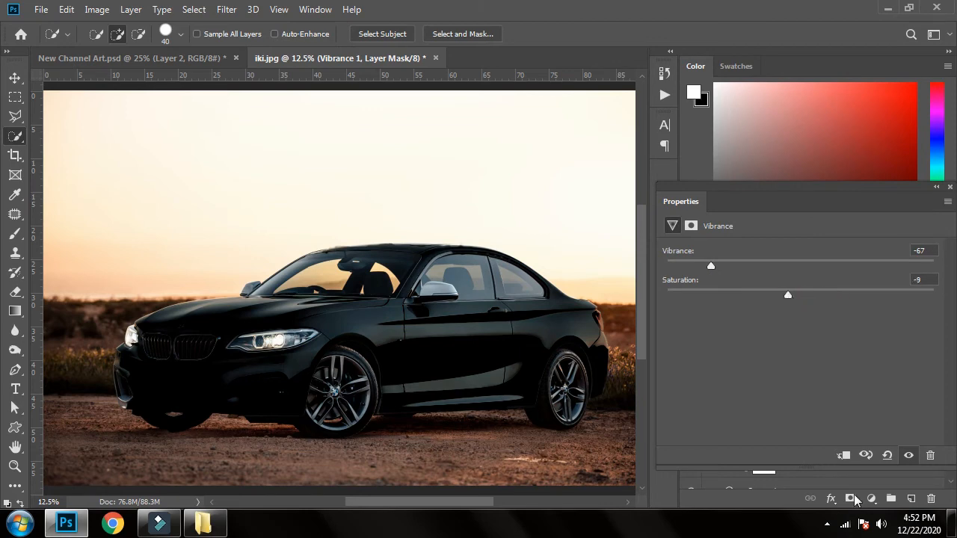
click(936, 187)
Step: Paint white on the Group 1 mask along the car's roof edge with a soft brush of size 100
scroll(481, 338, up, 4)
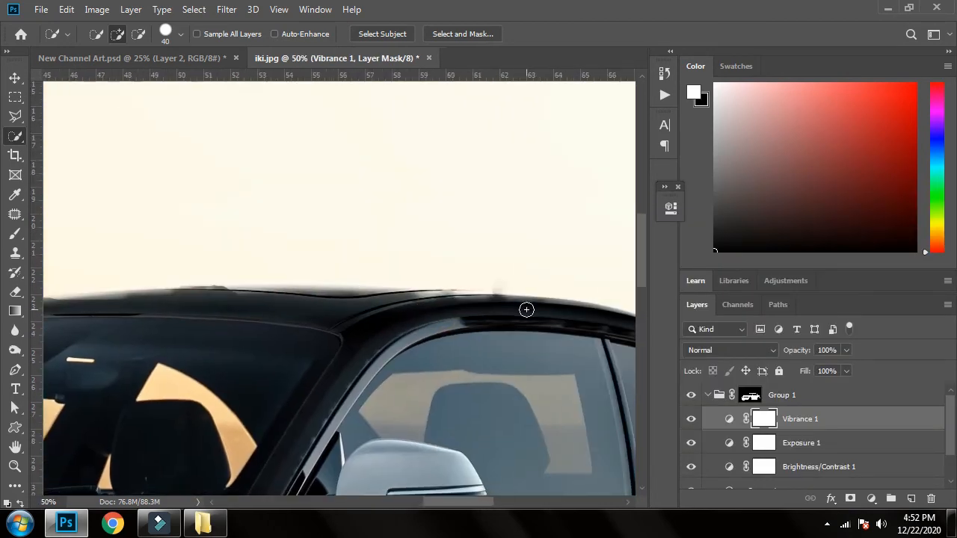
click(749, 394)
key(b)
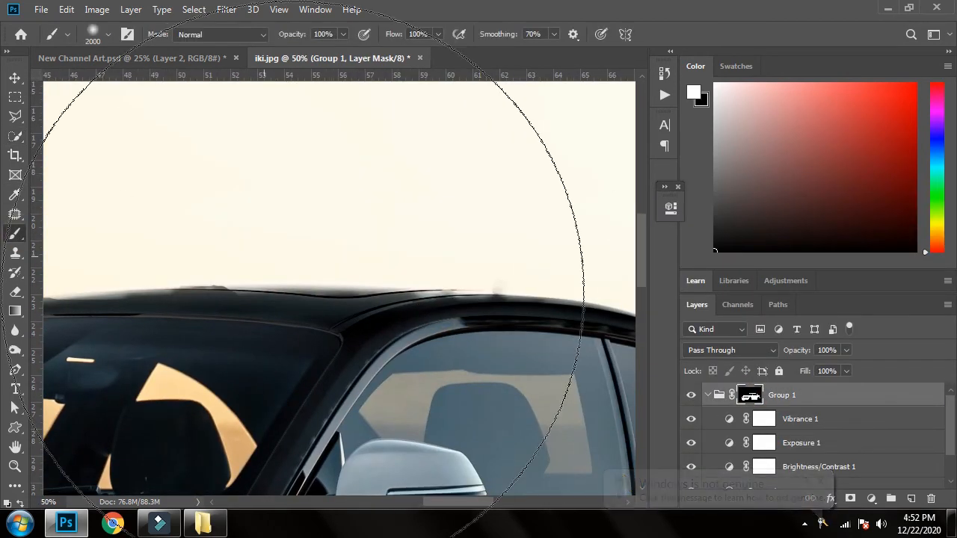
key(bracketleft)
key(bracketleft)
key(bracketleft)
key(bracketleft)
key(bracketleft)
key(bracketleft)
key(bracketleft)
key(bracketleft)
key(bracketleft)
key(bracketleft)
key(bracketleft)
key(bracketleft)
key(bracketleft)
key(bracketleft)
key(bracketleft)
key(bracketleft)
key(bracketleft)
key(bracketleft)
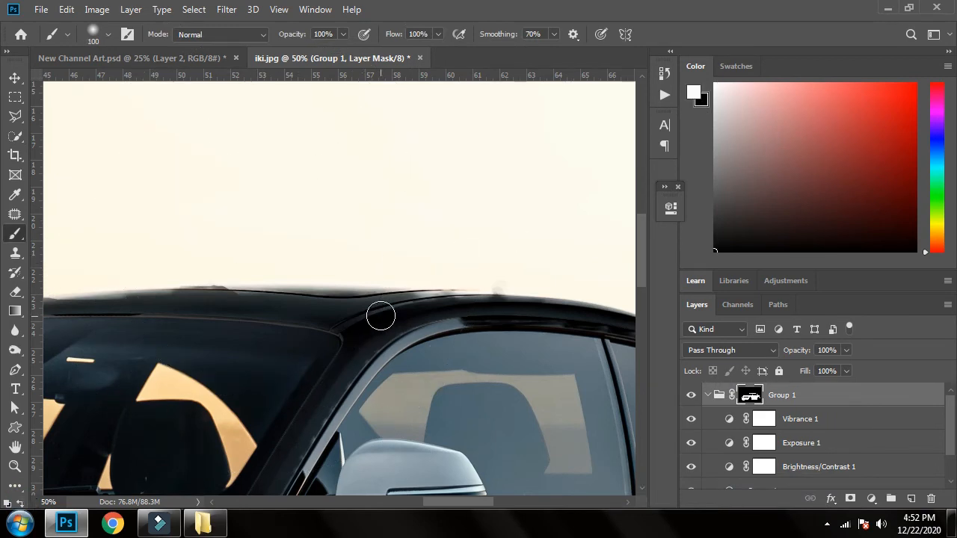
mouse_move(380, 317)
mouse_down()
mouse_move(456, 300)
mouse_move(557, 308)
mouse_move(352, 300)
mouse_move(417, 253)
mouse_move(387, 322)
mouse_up()
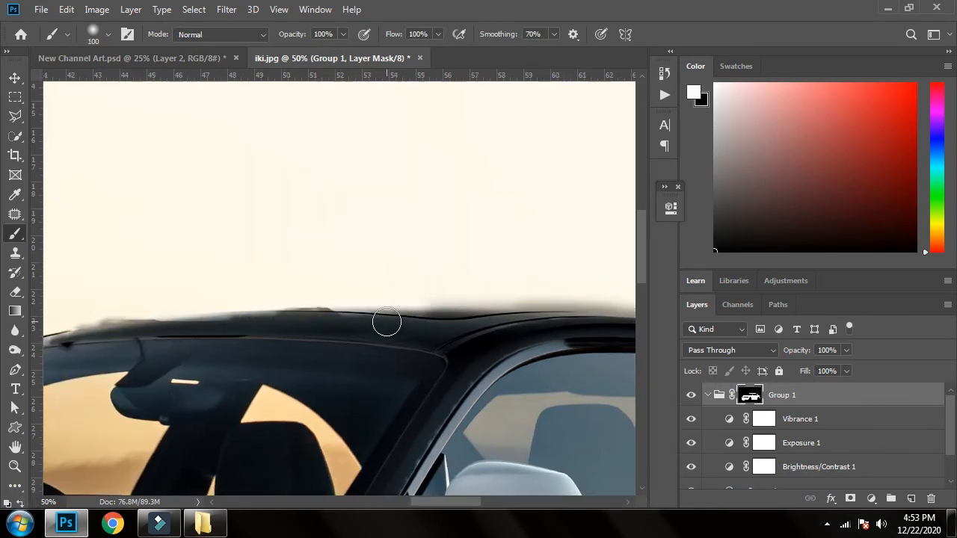
drag(255, 321, 406, 372)
mouse_move(571, 382)
mouse_down()
mouse_move(429, 371)
mouse_move(500, 401)
mouse_up()
mouse_move(448, 399)
mouse_down()
mouse_move(282, 399)
mouse_move(434, 383)
mouse_up()
Step: Paint black on the group mask along the roofline, reducing the brush flow to 9%, to soften the dark spill over the sky
key(x)
drag(598, 396, 94, 359)
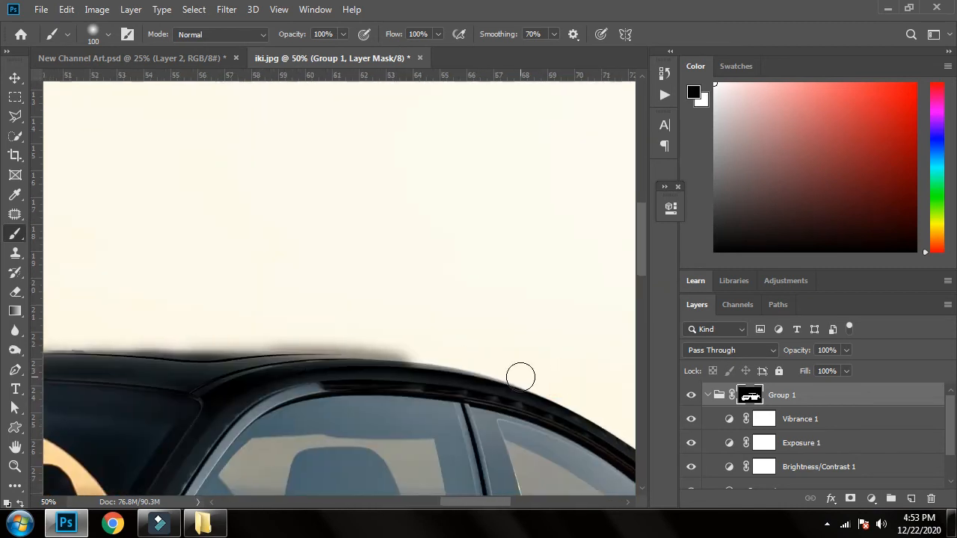
click(433, 28)
drag(438, 50, 366, 52)
drag(258, 317, 413, 330)
click(438, 35)
drag(438, 49, 444, 49)
drag(550, 354, 479, 358)
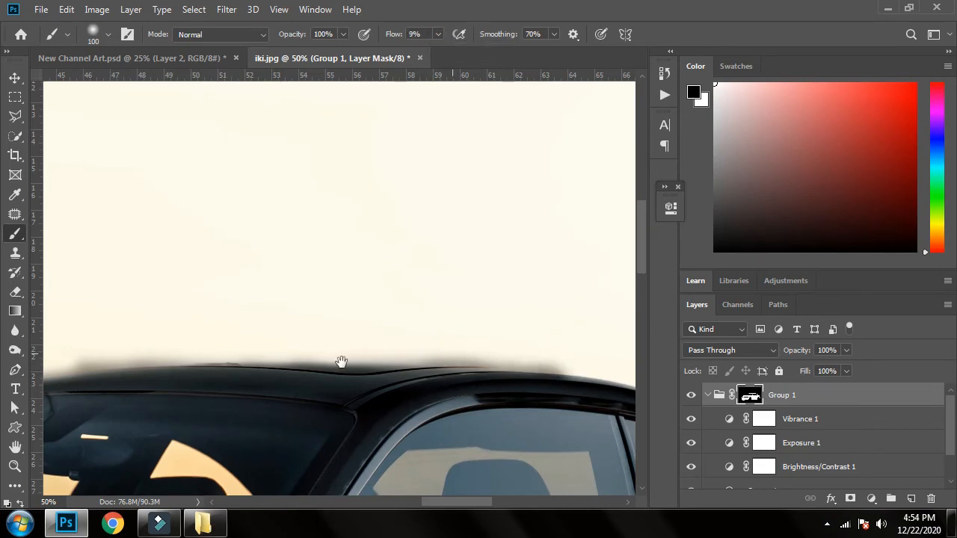
drag(342, 361, 521, 402)
drag(544, 393, 276, 395)
key(ctrl+0)
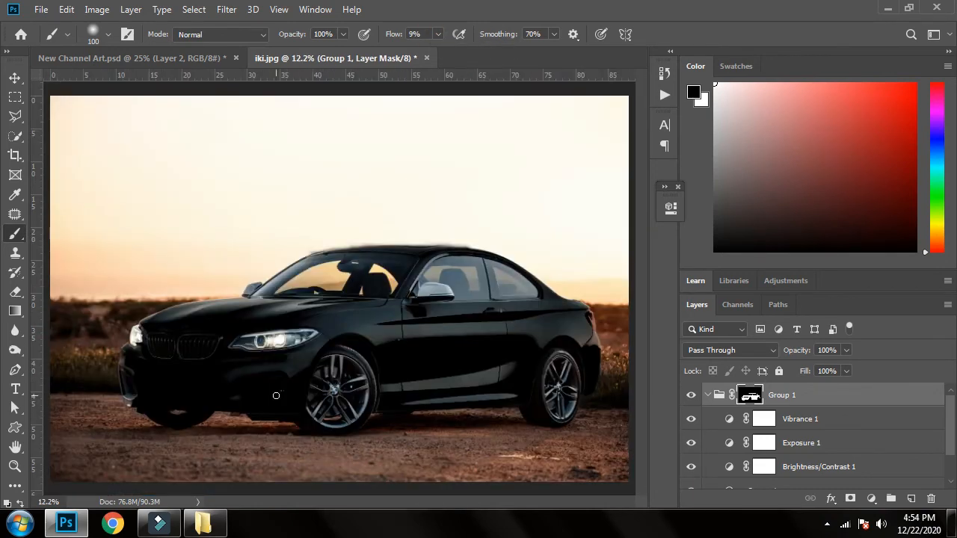
Step: Examine the car's front bumper, grille and wheel up close, and return to the whole image
key(ctrl+plus)
drag(197, 314, 406, 314)
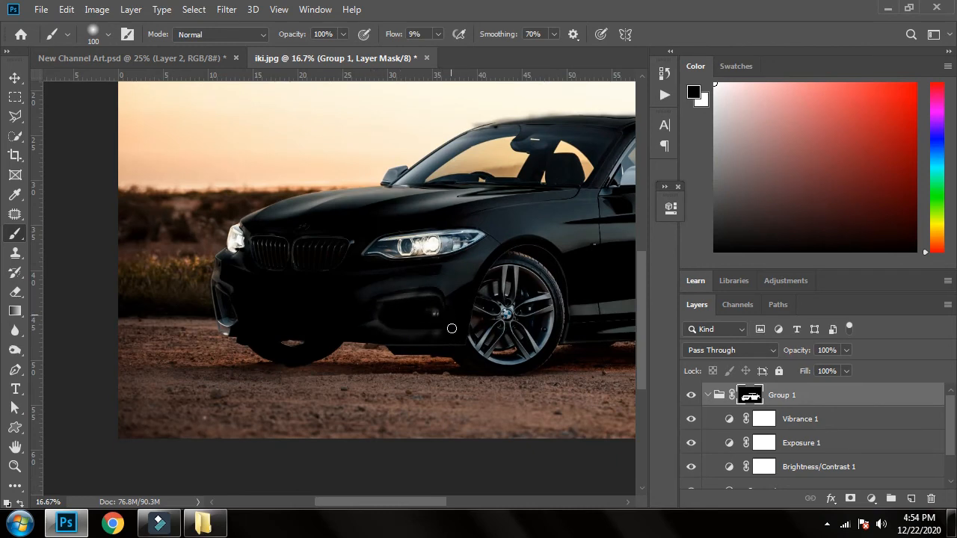
drag(369, 299, 551, 341)
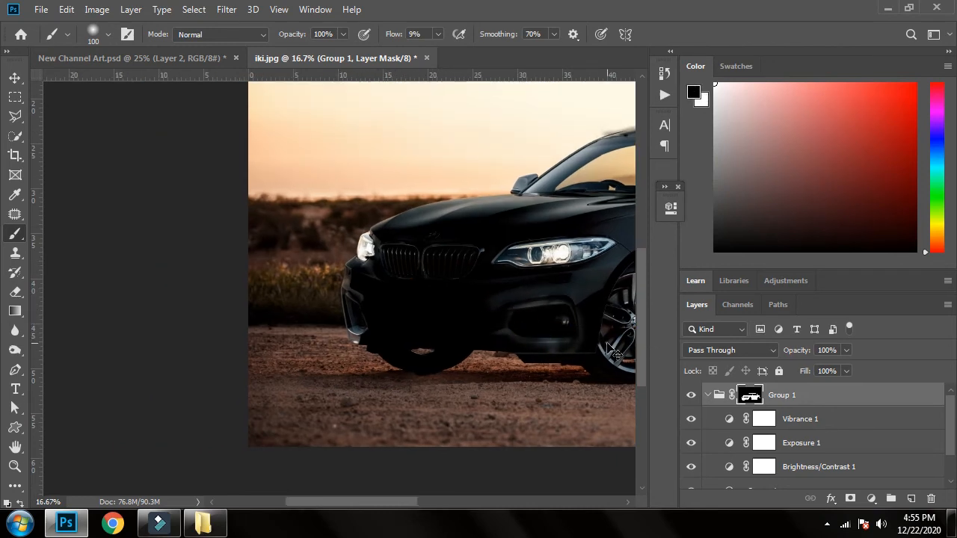
key(ctrl+0)
key(ctrl+plus)
drag(275, 394, 217, 430)
key(ctrl+0)
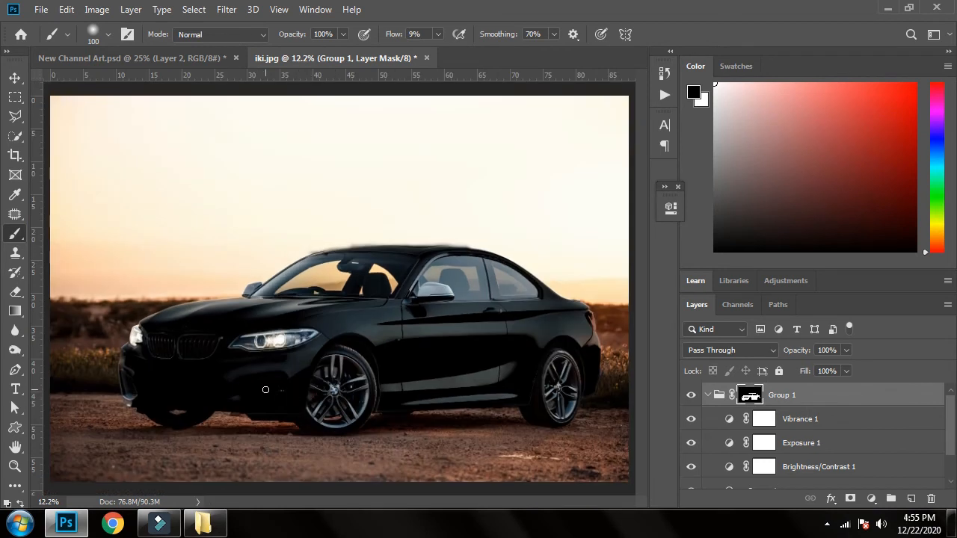